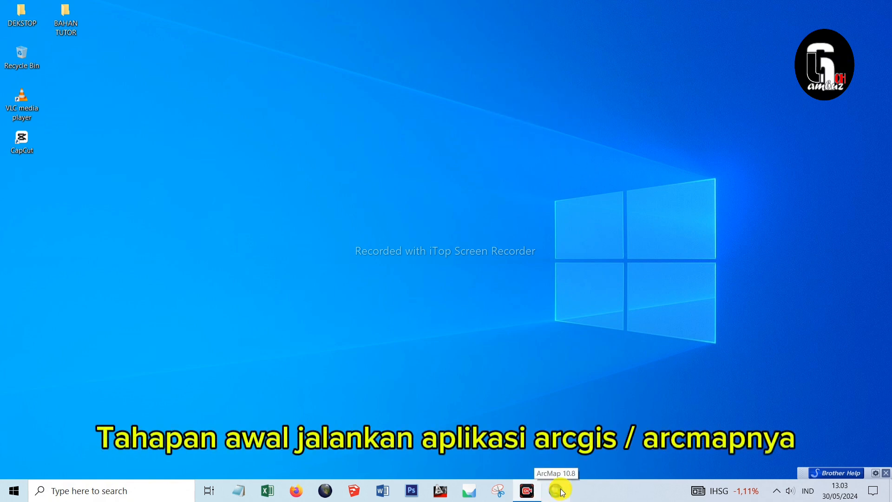
Launch ArcMap 10.8 and dismiss the Getting Started dialog to begin with an empty map.
click(14, 491)
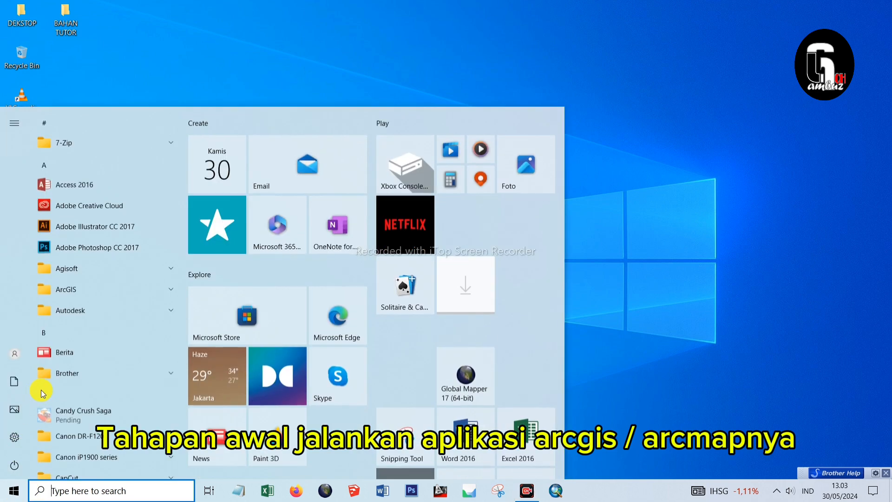
click(87, 291)
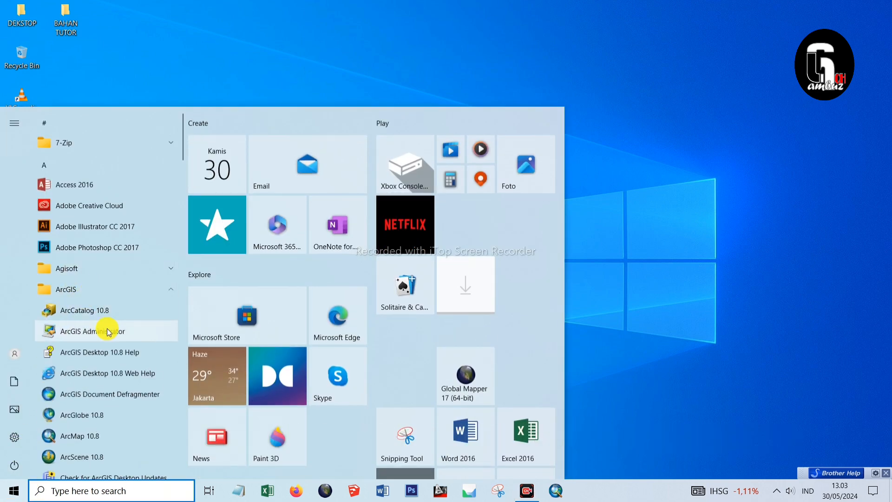
click(103, 439)
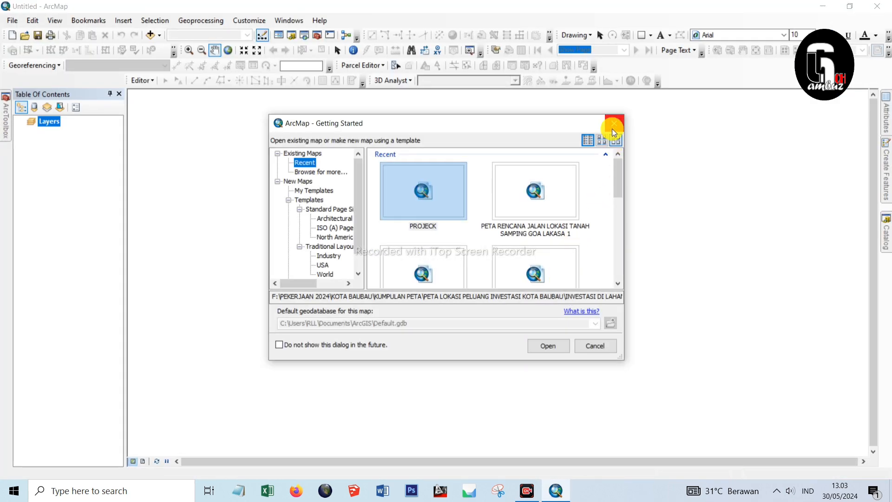
click(613, 124)
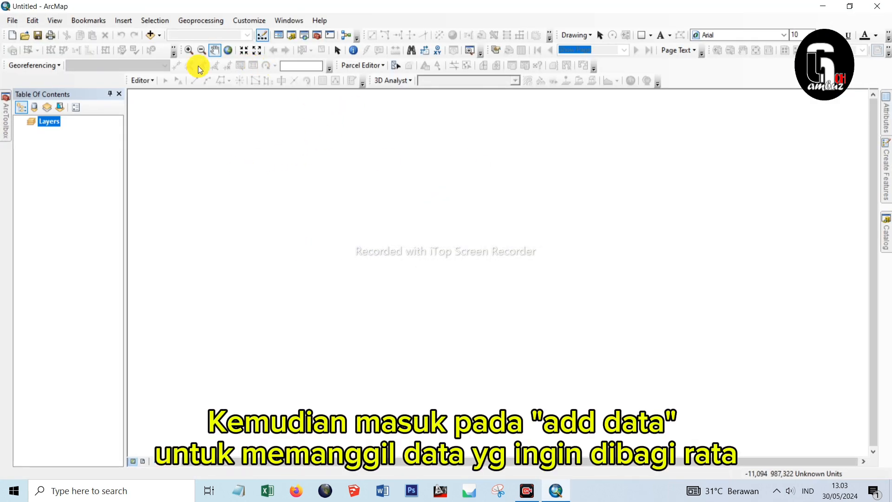
Add the shapefile RENCANA_BAGI_LAHAN.shp from the E:\BAHAN TUTOR folder to the map.
click(152, 37)
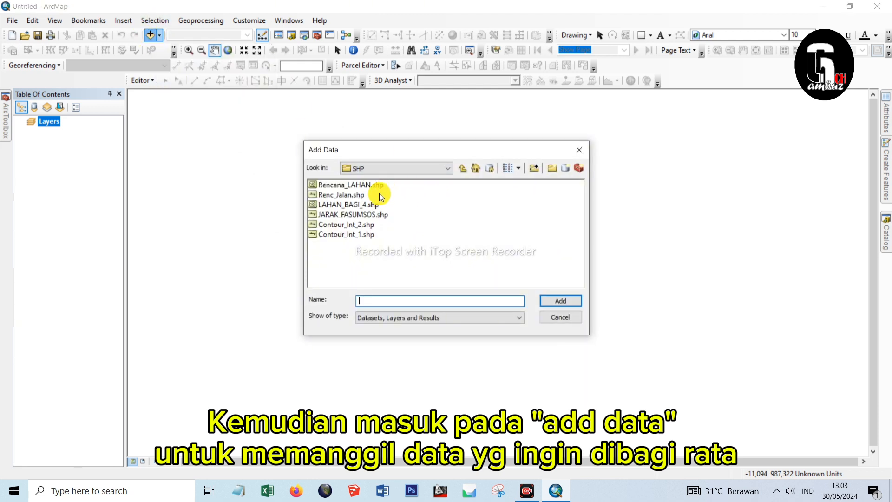
click(460, 171)
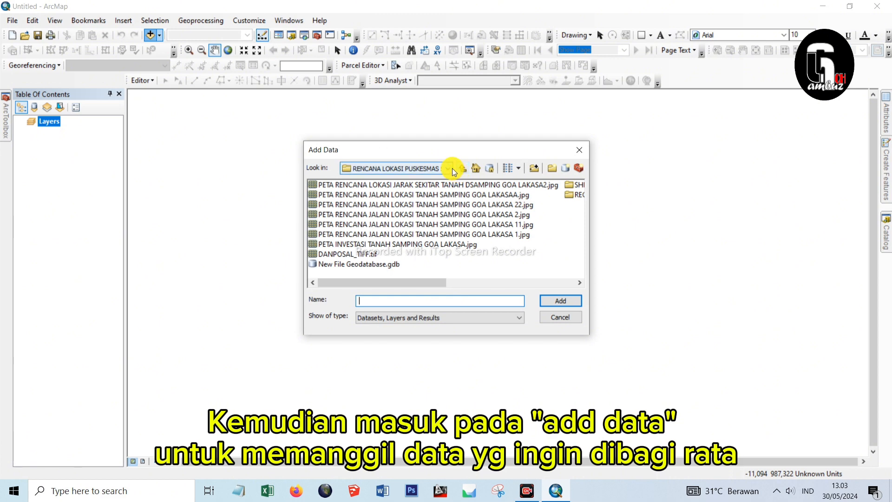
click(448, 168)
click(403, 195)
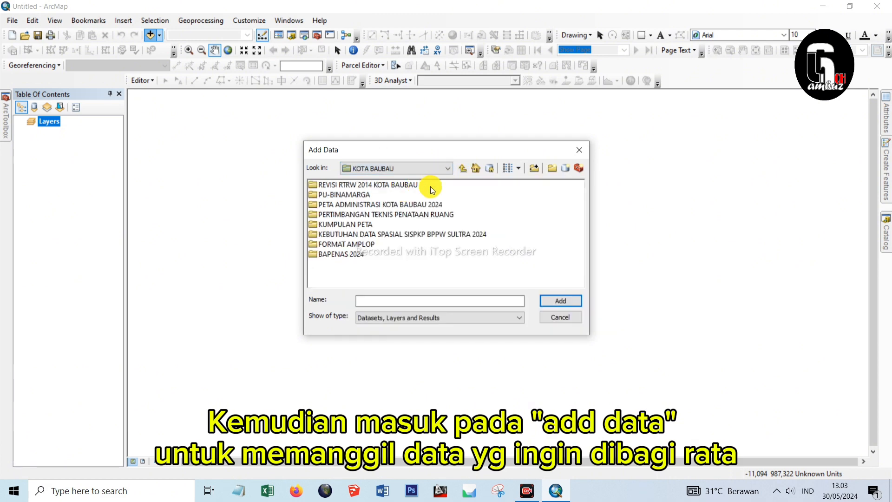
click(437, 168)
click(392, 200)
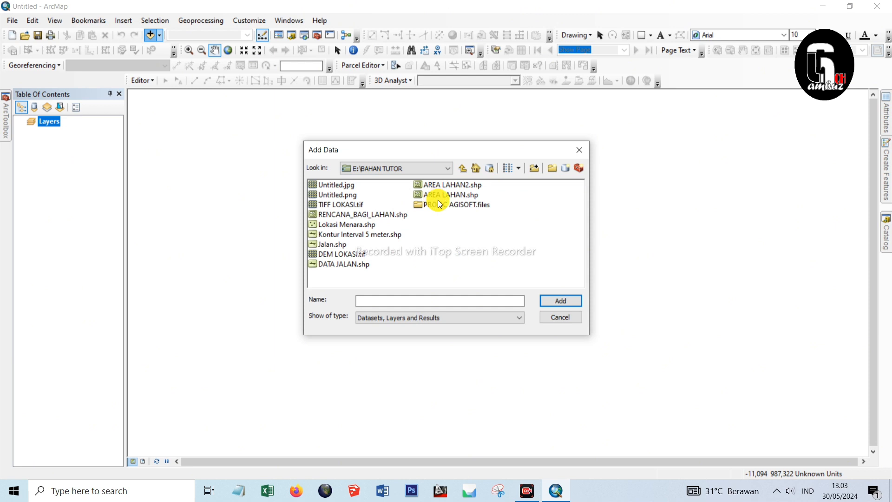
click(366, 214)
click(560, 306)
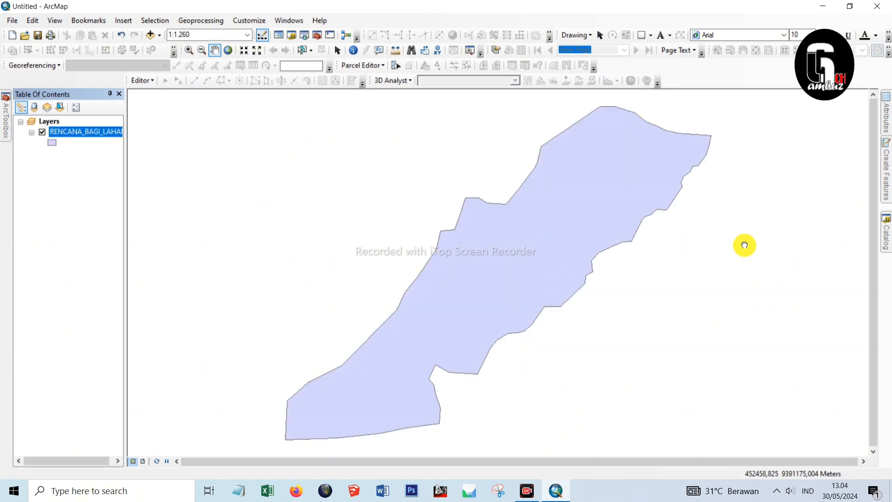
Set the Layers data frame's coordinate system to the projected system WGS 1984 UTM Zone 51S, found under UTM, WGS 1984, Southern Hemisphere.
drag(742, 245, 671, 180)
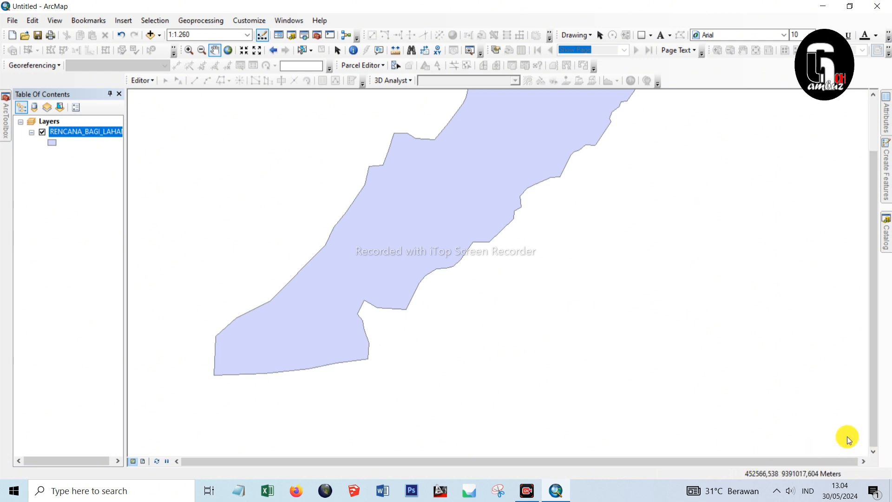
scroll(726, 275, down, 2)
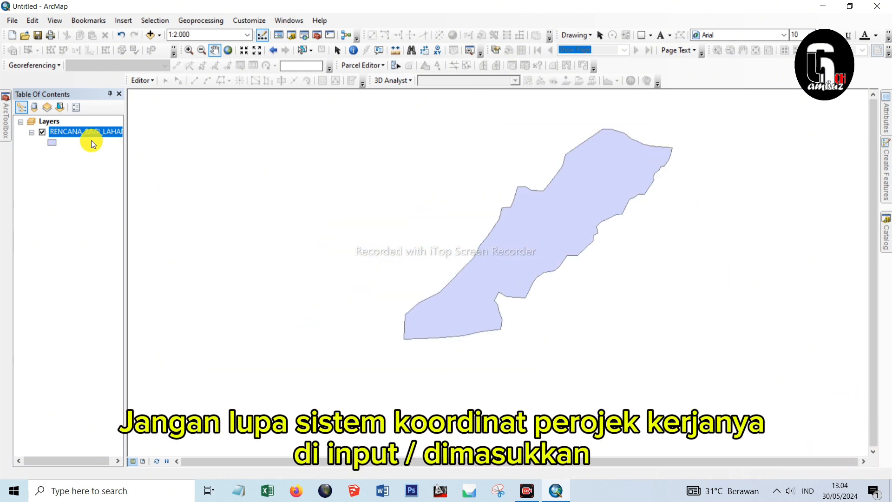
right_click(49, 121)
click(86, 378)
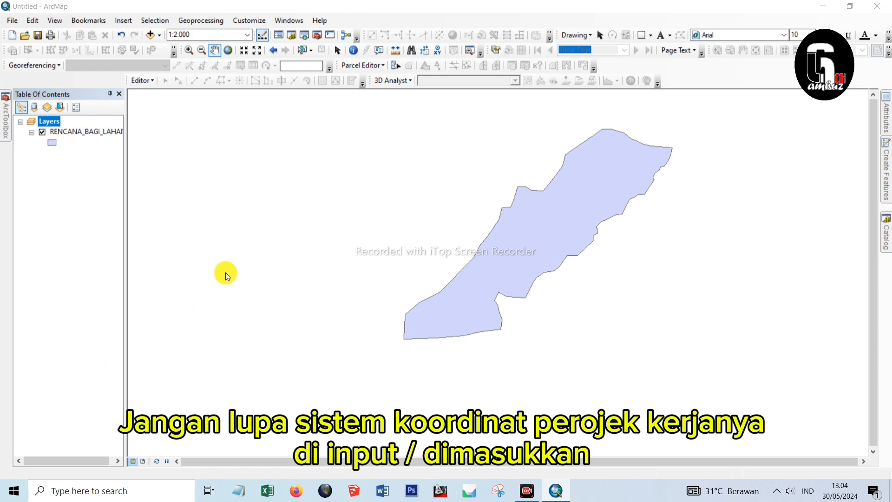
double_click(381, 188)
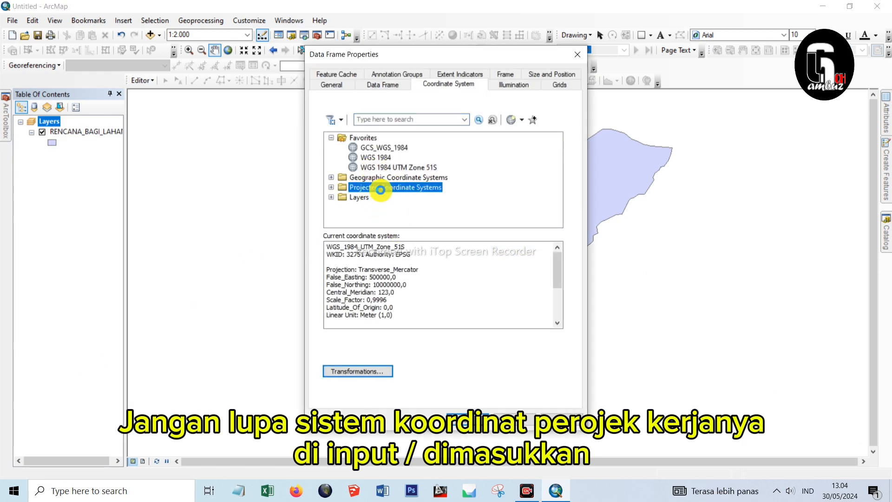
scroll(381, 194, down, 1)
scroll(381, 195, up, 1)
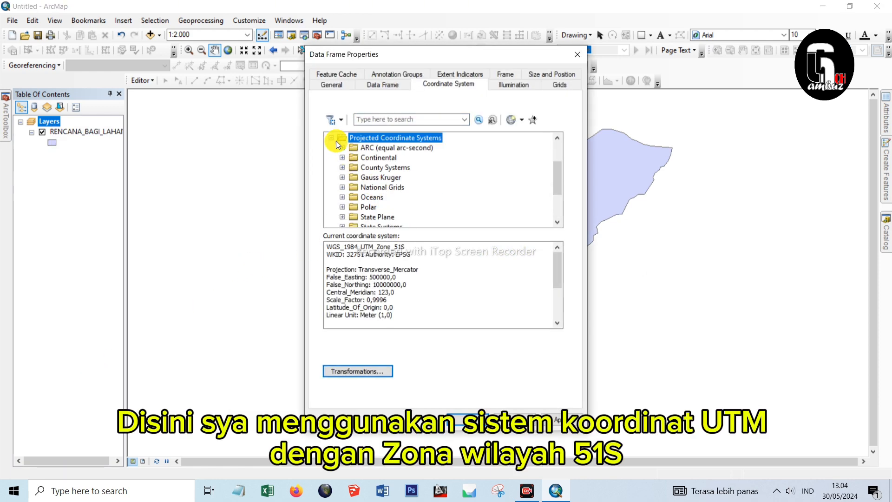
scroll(416, 180, down, 1)
scroll(415, 180, up, 2)
scroll(395, 185, down, 3)
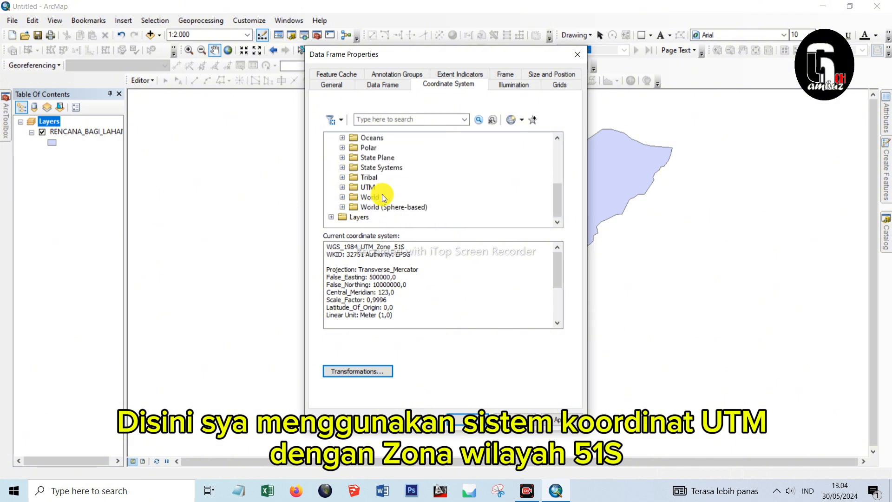
double_click(371, 187)
scroll(371, 187, down, 3)
double_click(374, 187)
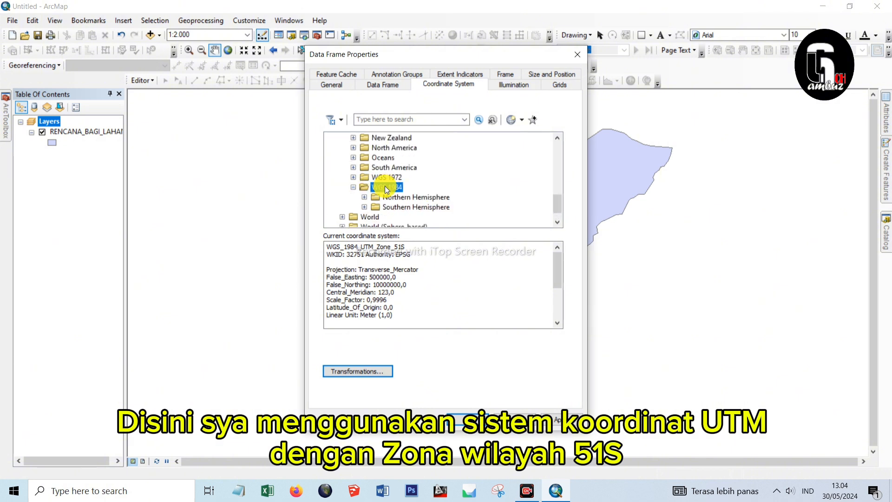
double_click(399, 207)
scroll(434, 195, down, 5)
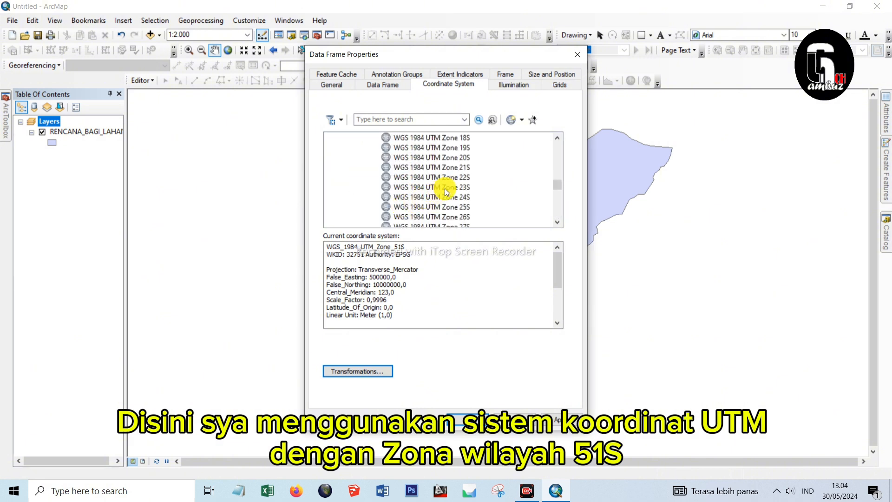
scroll(446, 188, down, 7)
click(463, 168)
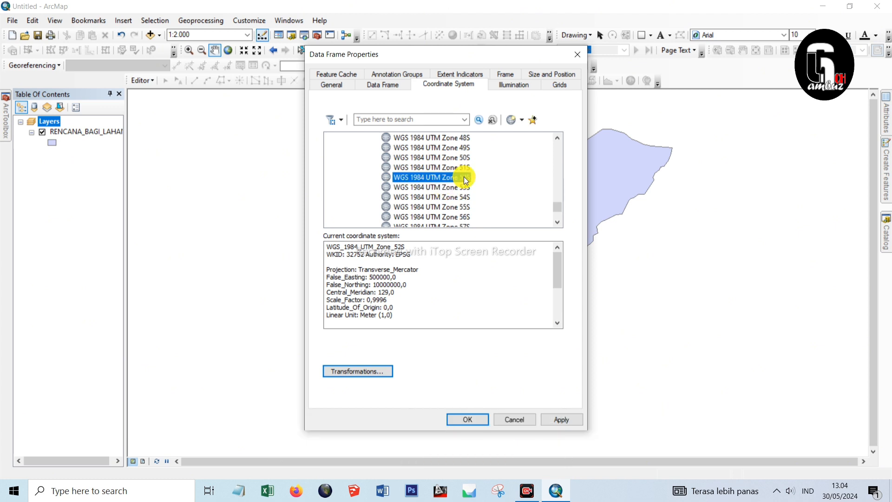
click(460, 418)
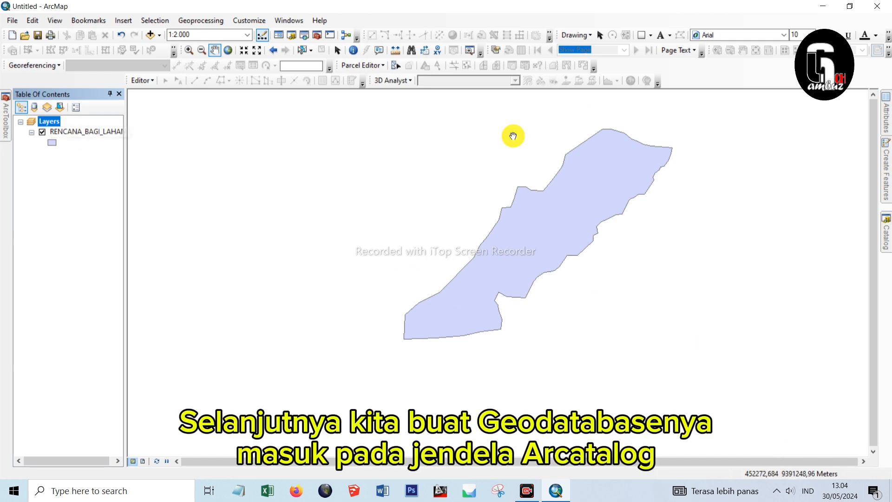
Create a new file geodatabase in the E:\BAHAN TUTOR folder through the Catalog window.
click(292, 36)
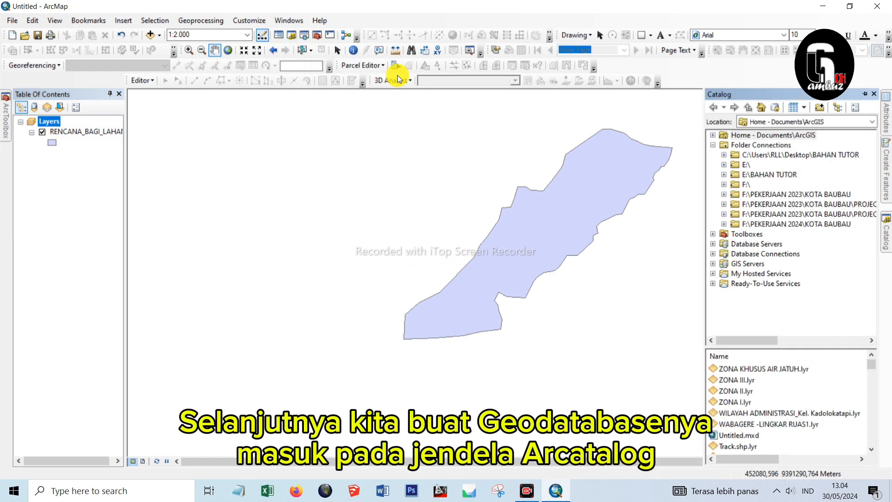
click(725, 175)
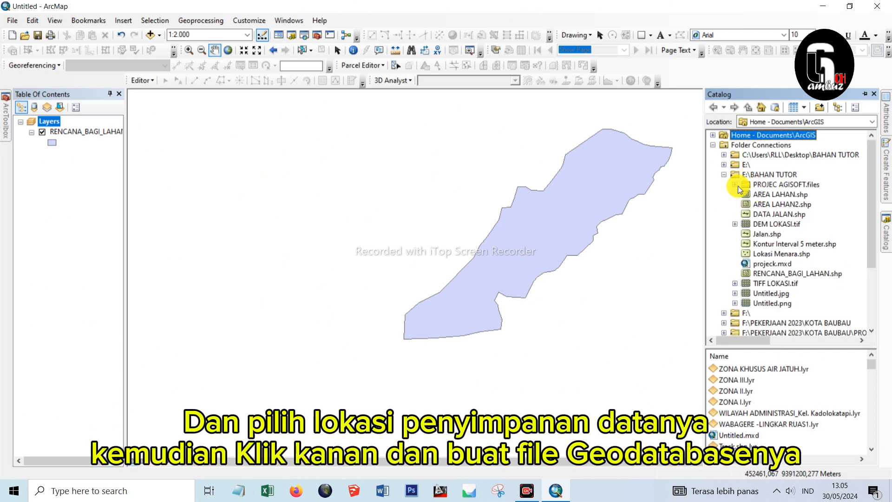
click(756, 181)
right_click(770, 176)
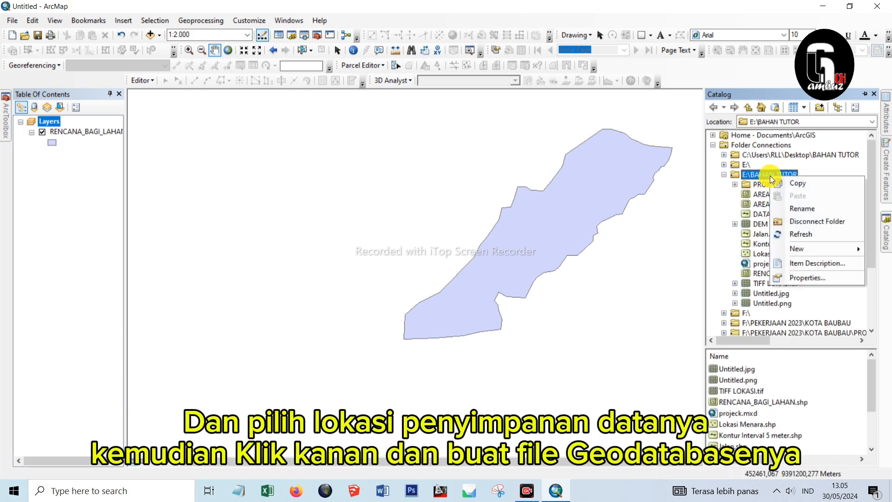
mouse_move(798, 250)
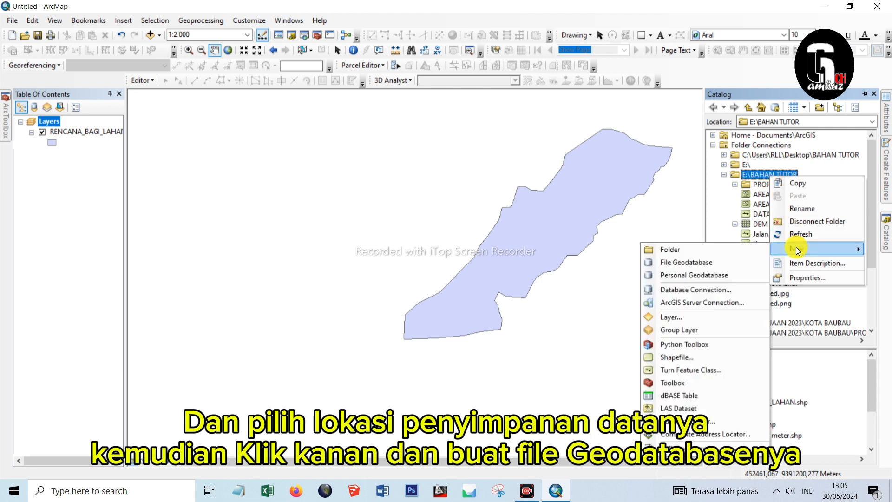
click(709, 269)
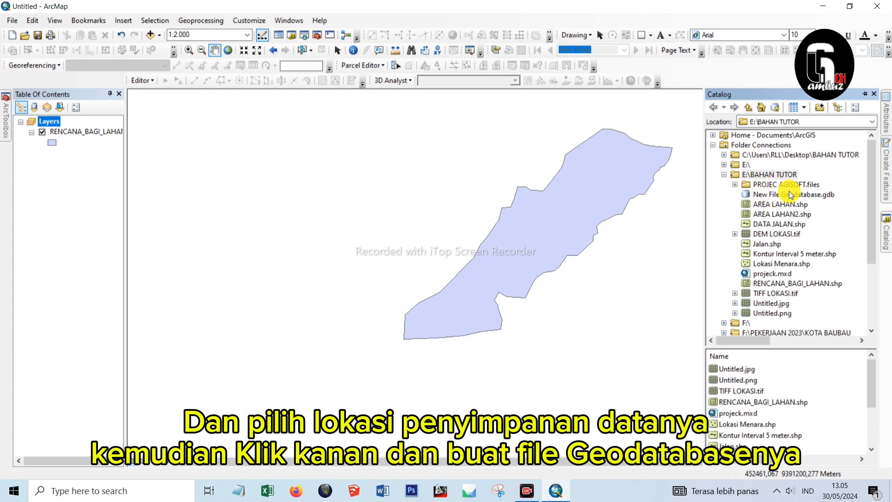
Rename the new file geodatabase in E:\BAHAN TUTOR as BAGI LAHAN.
click(775, 196)
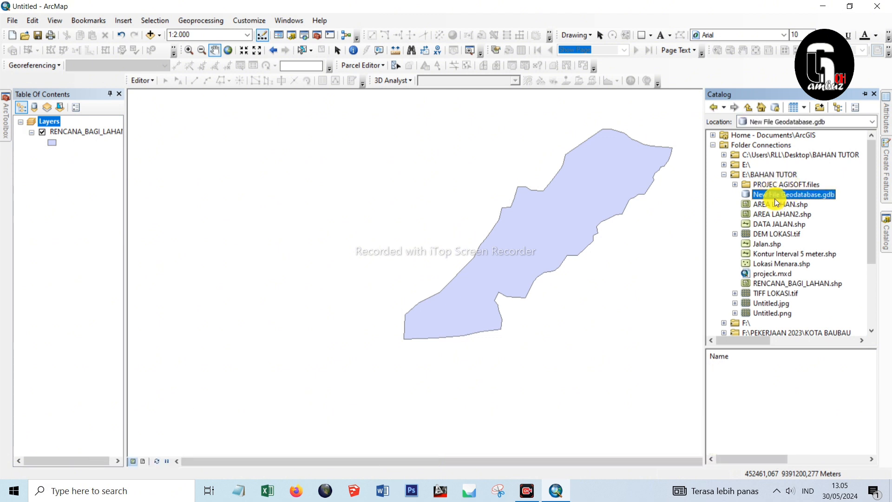
click(775, 200)
text(bag)
key(BackSpace)
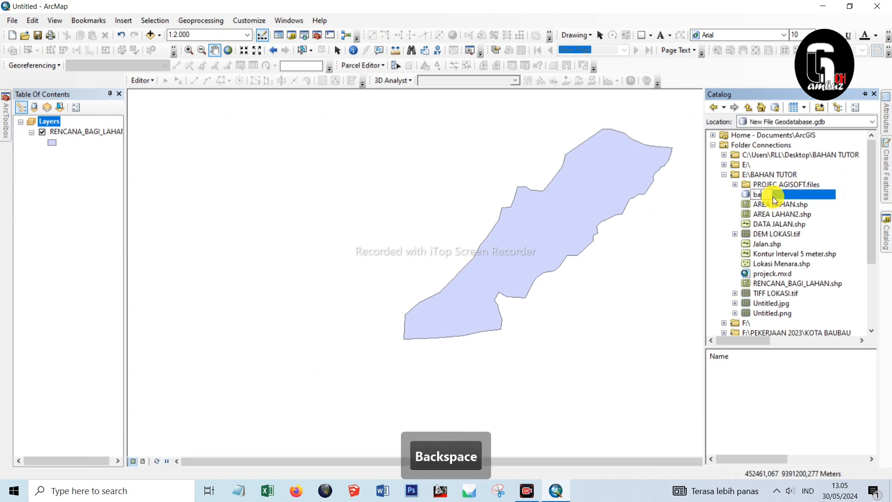
text(BAGI LAHAN)
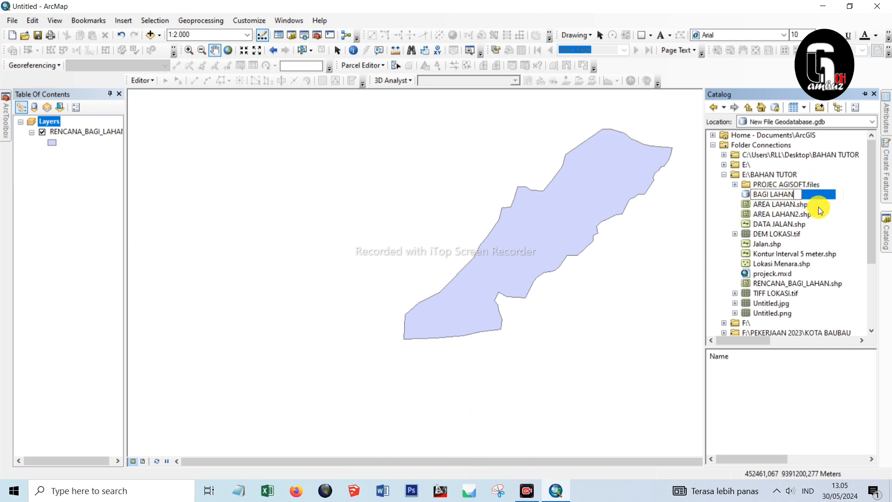
key(Return)
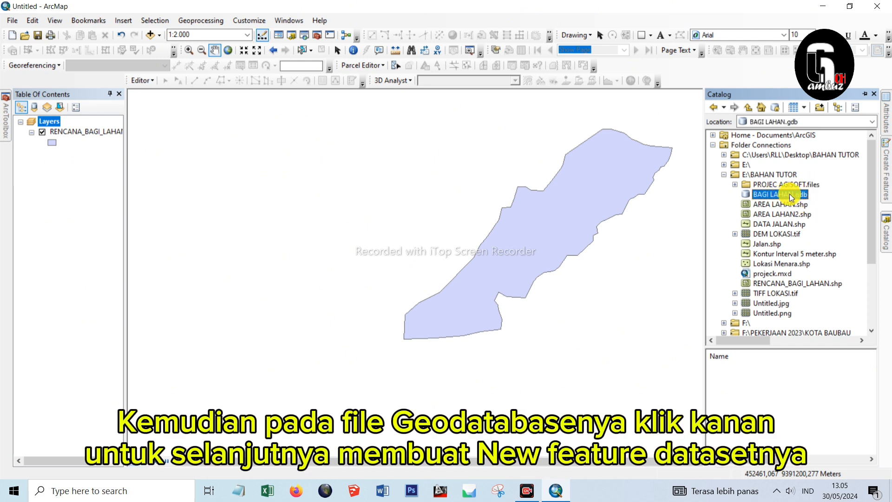
Start a new feature dataset in BAGI LAHAN.gdb, name it LAHAN and continue to its coordinate system settings.
right_click(784, 199)
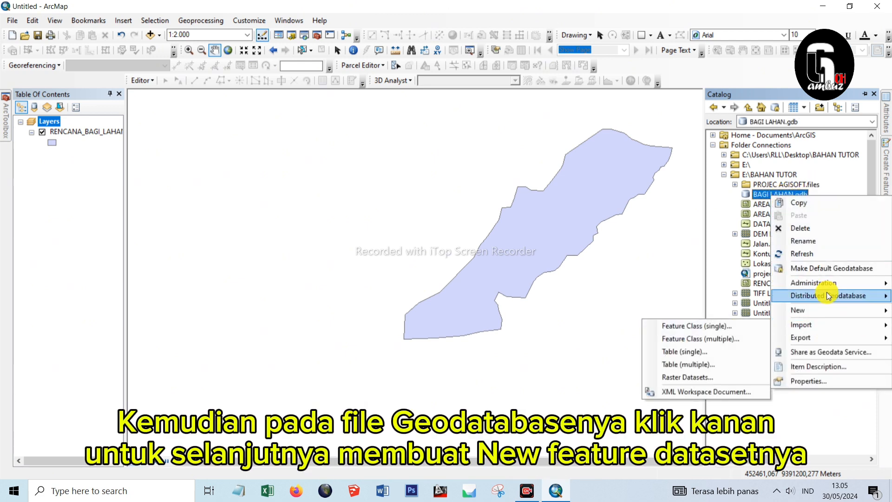
mouse_move(814, 312)
click(731, 312)
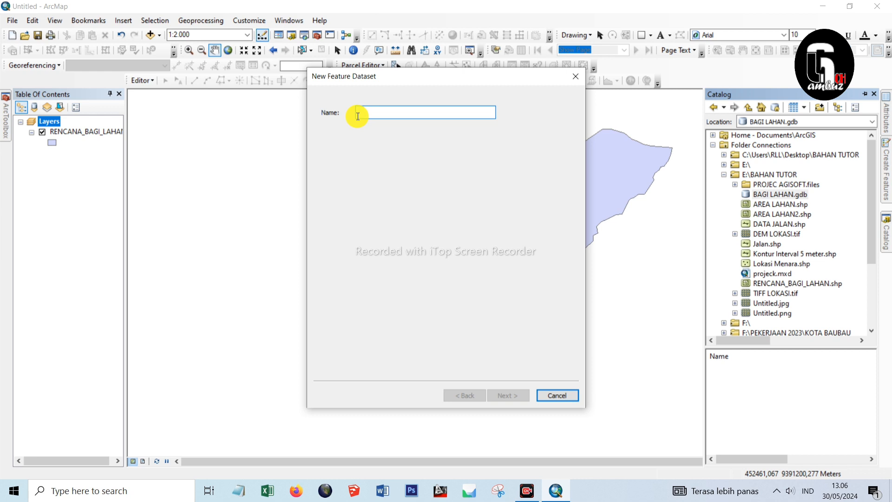
text(L)
key(BackSpace)
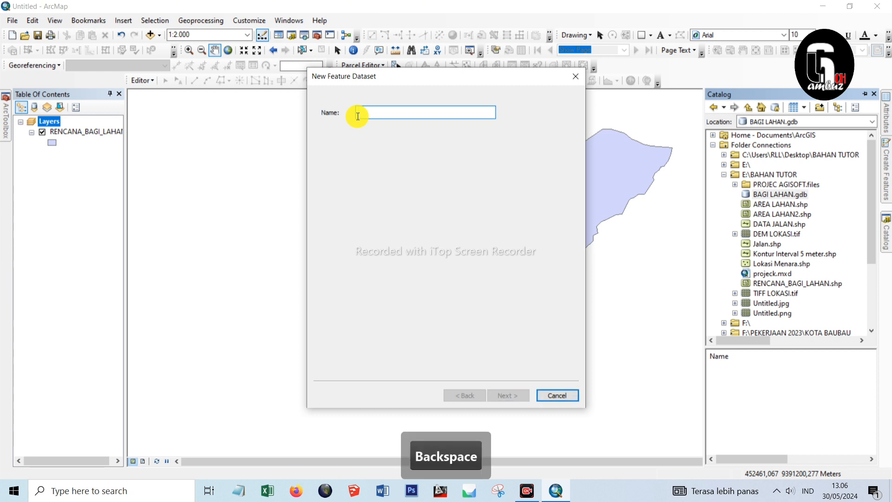
text(LAHAN)
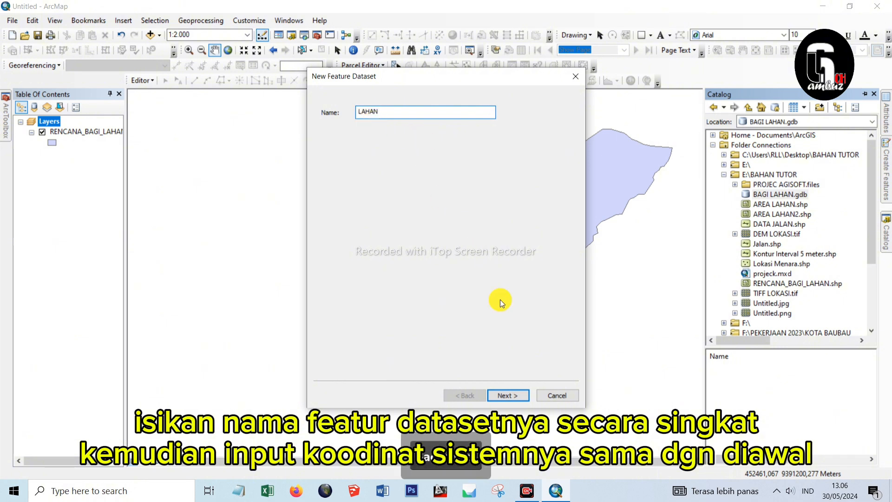
click(519, 396)
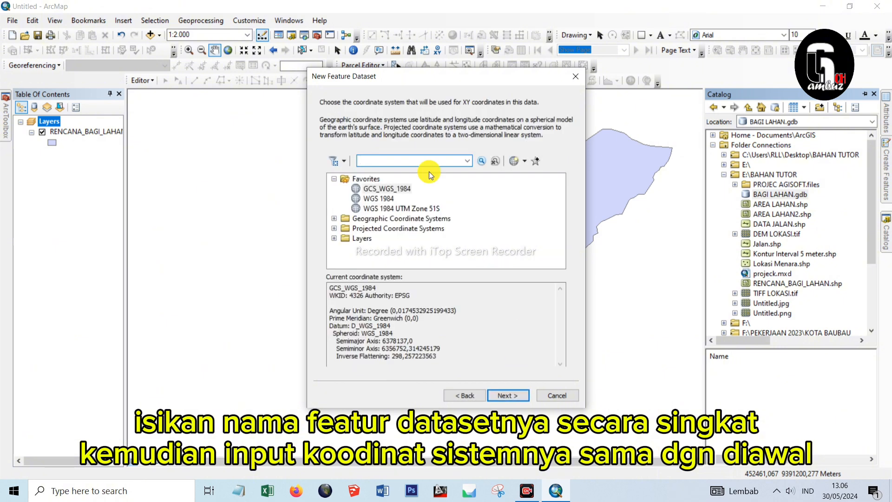
Set the feature dataset's XY coordinate system to WGS 1984 UTM Zone 51S, found under Projected, UTM, WGS 1984, Southern Hemisphere.
click(404, 209)
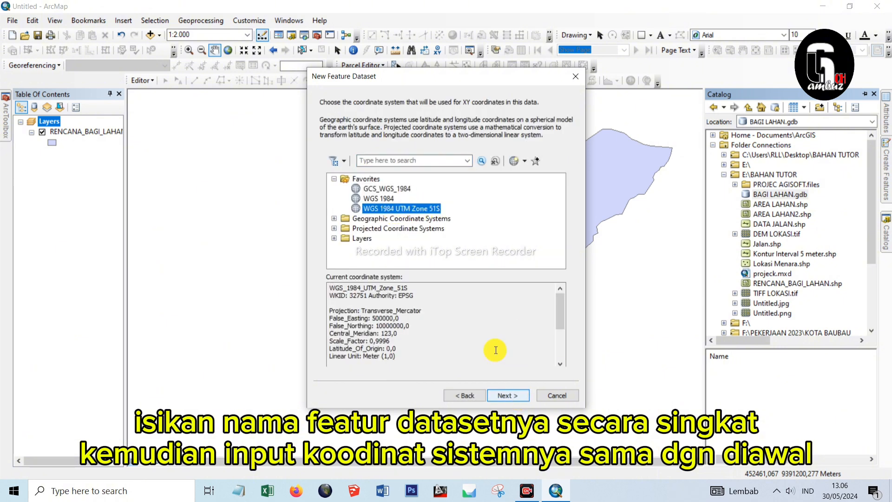
double_click(418, 229)
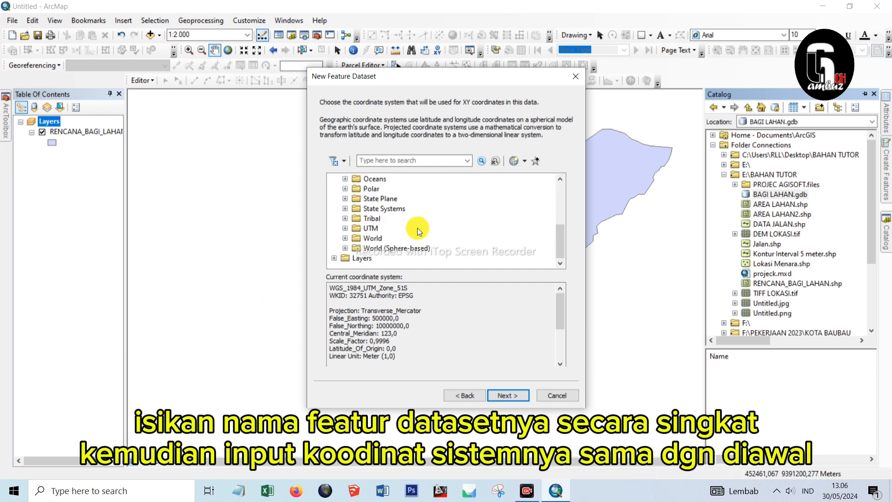
click(369, 230)
double_click(369, 230)
double_click(369, 228)
double_click(398, 247)
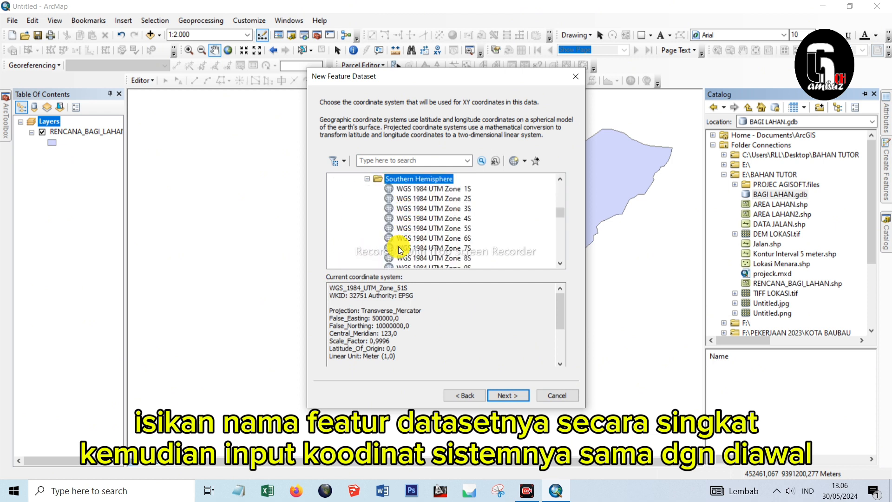
scroll(429, 229, down, 7)
scroll(429, 229, down, 7)
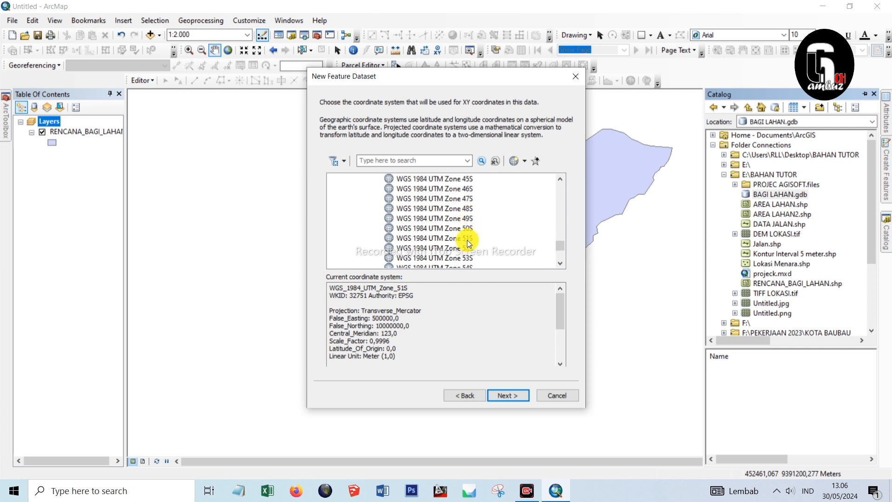
click(466, 239)
click(517, 395)
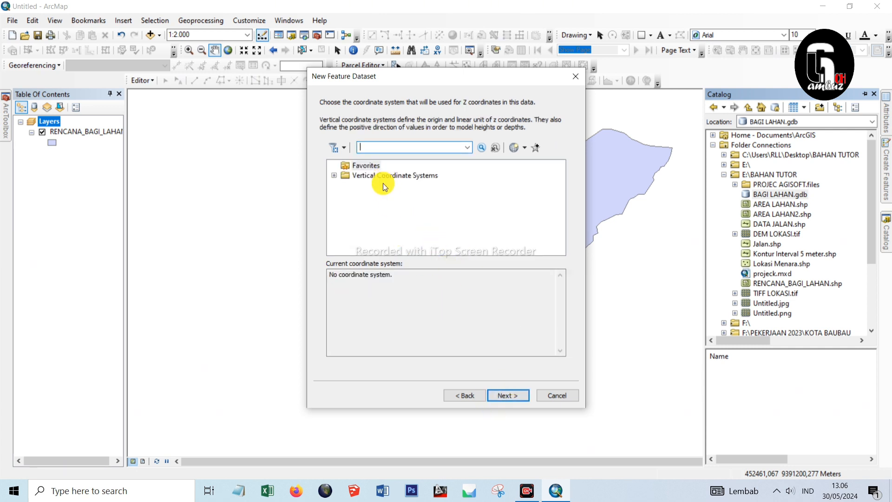
Leave the vertical coordinate system unset, accept the default tolerances and finish creating the LAHAN feature dataset.
click(335, 175)
click(334, 175)
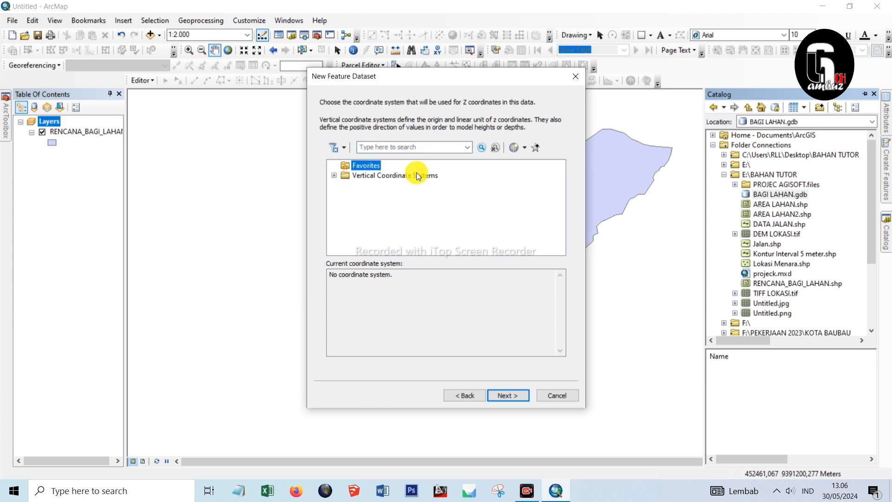
click(518, 396)
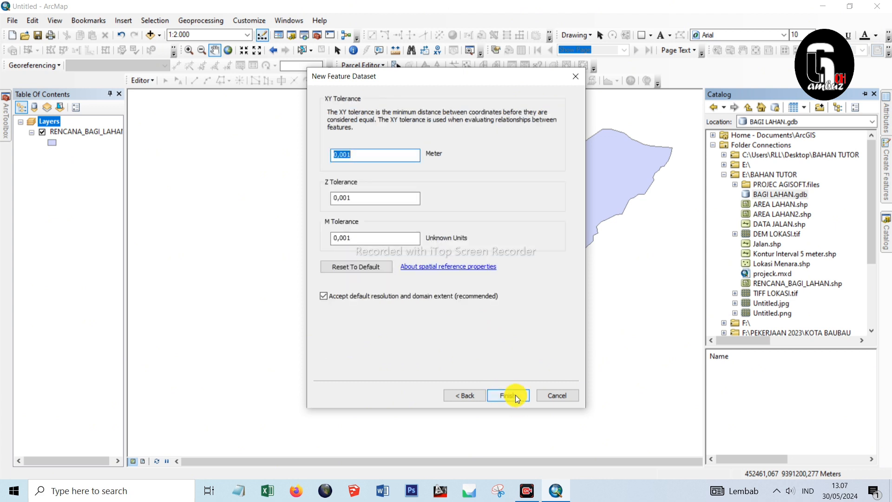
click(509, 395)
Start a new parcel fabric inside the LAHAN feature dataset of BAGI LAHAN.gdb.
click(728, 370)
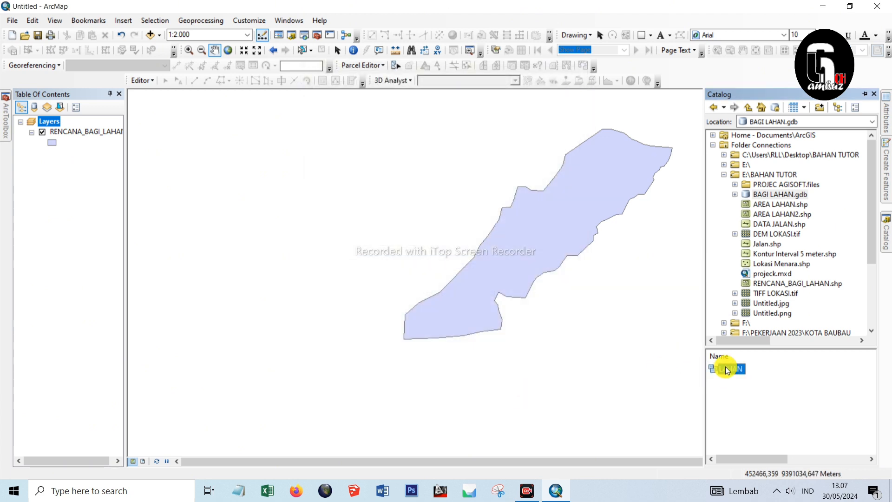
right_click(727, 369)
click(808, 399)
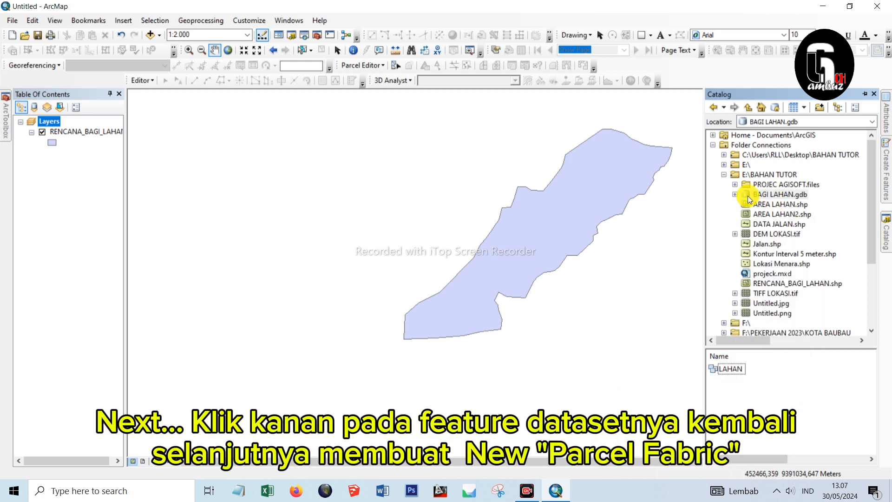
double_click(749, 195)
click(771, 205)
right_click(772, 207)
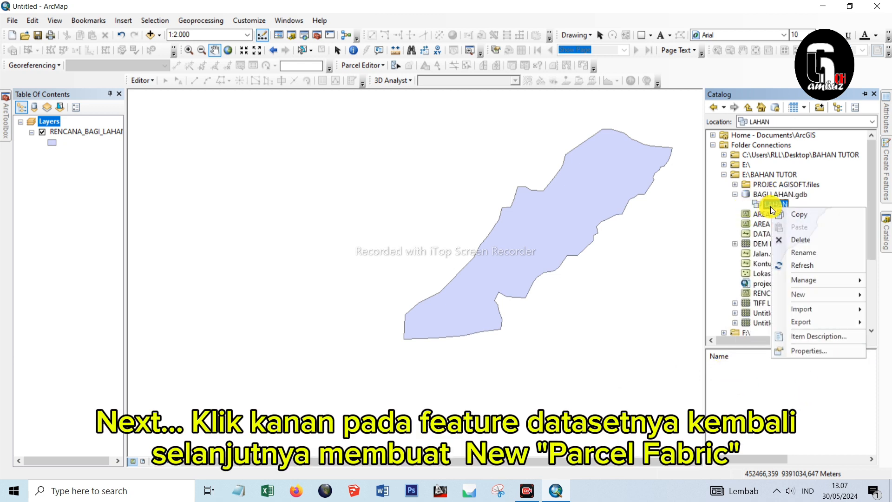
mouse_move(813, 295)
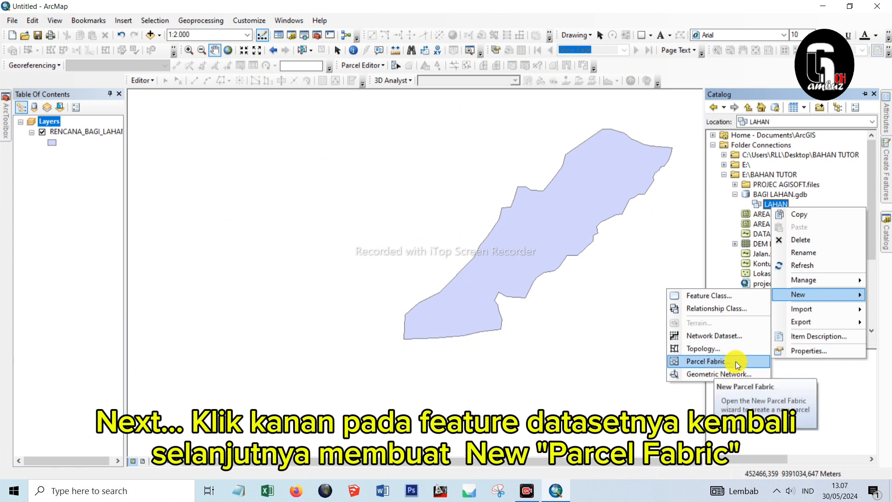
click(723, 364)
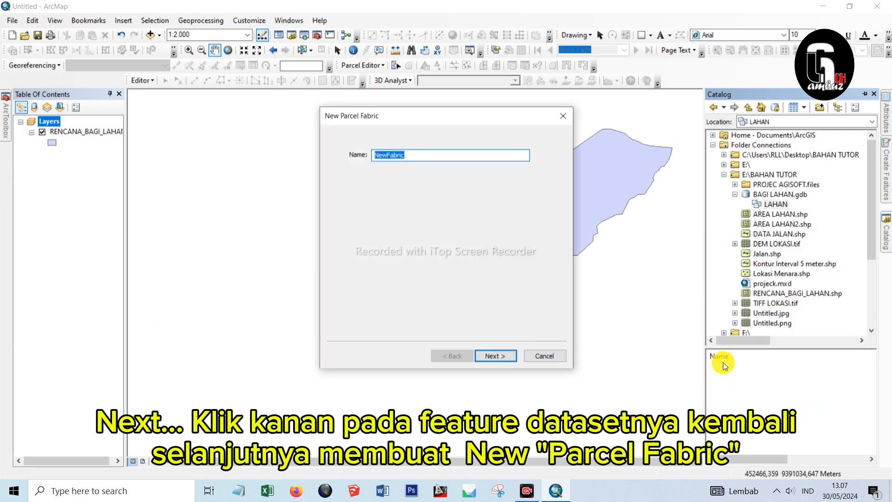
Name the parcel fabric LAHAN6 and finish creating it without a configuration keyword.
text(LAHAN6)
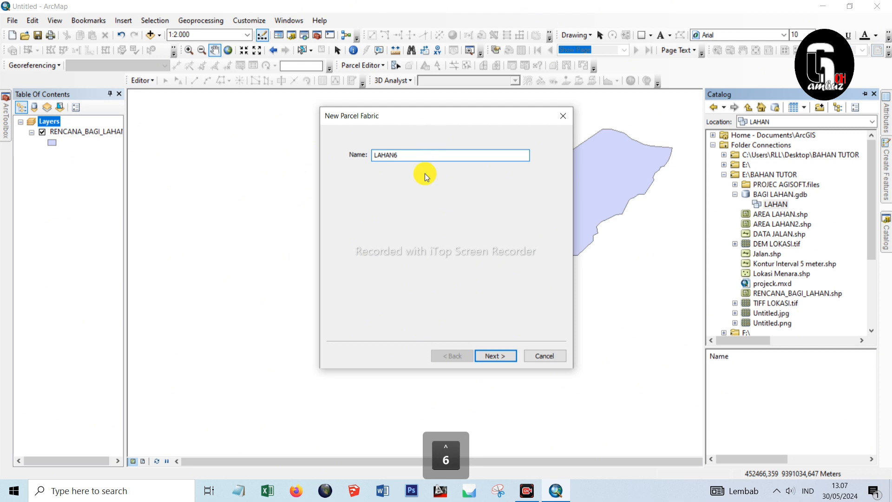
click(492, 356)
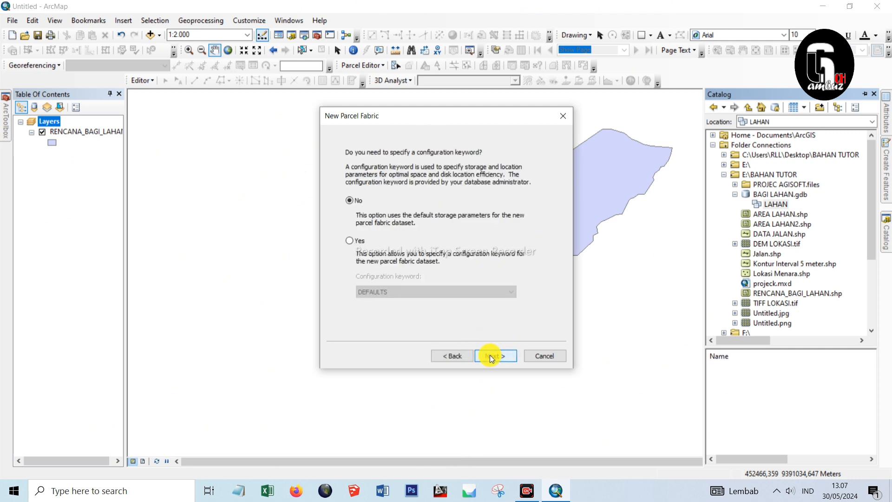
click(492, 356)
click(492, 357)
click(492, 357)
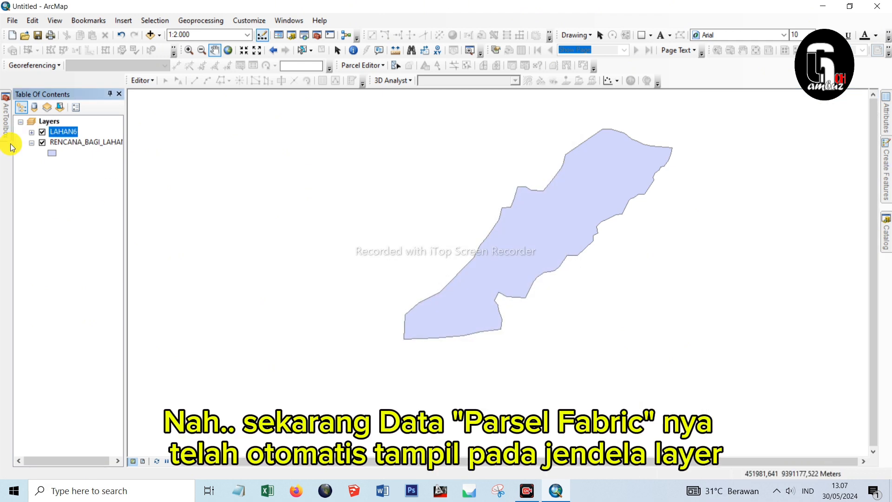
Expand the LAHAN6 parcel fabric layer and start editing the RENCANA_BAGI_LAHAN polygon layer.
click(32, 133)
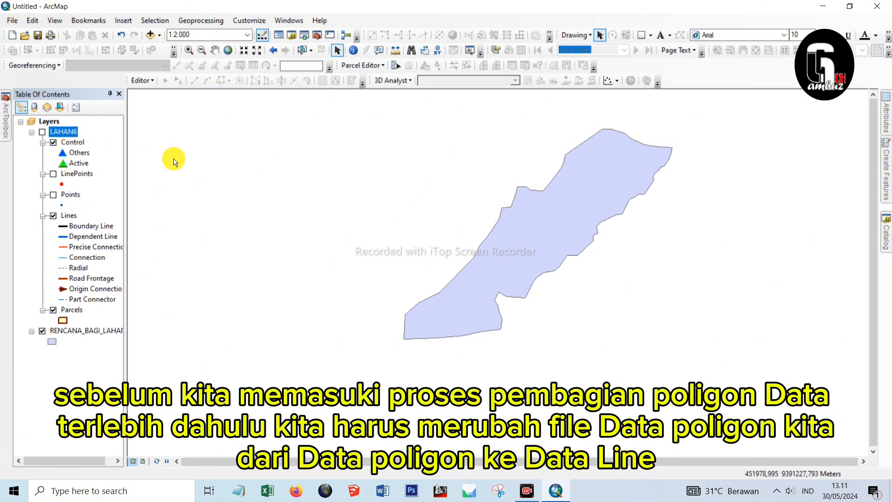
right_click(83, 331)
mouse_move(219, 222)
click(266, 223)
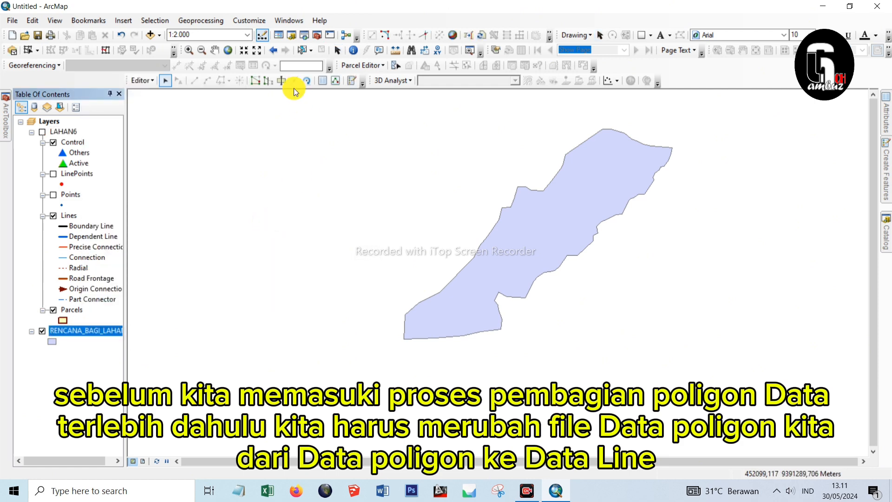
Open the Feature To Line tool from the Features toolset of Data Management Tools in ArcToolbox.
click(317, 35)
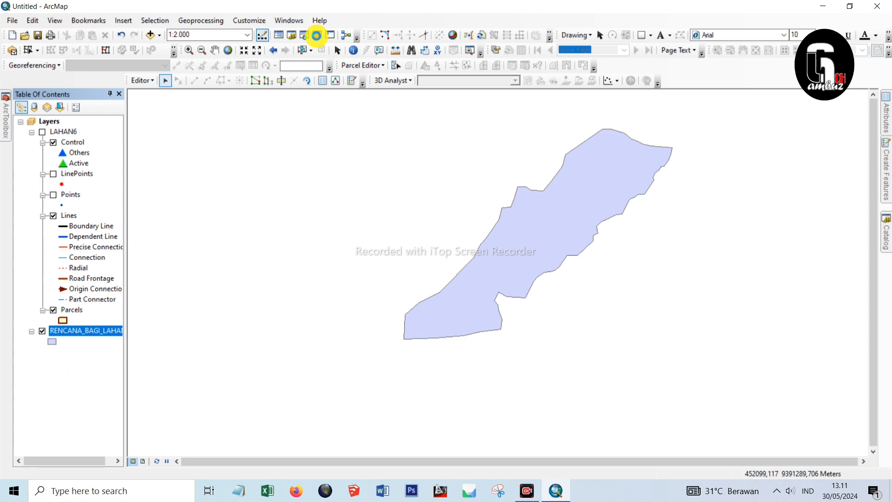
click(317, 35)
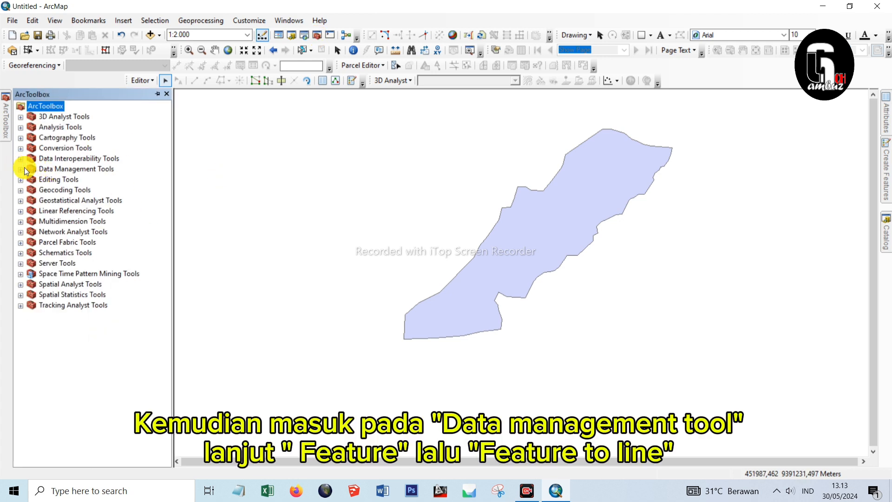
click(83, 172)
click(21, 169)
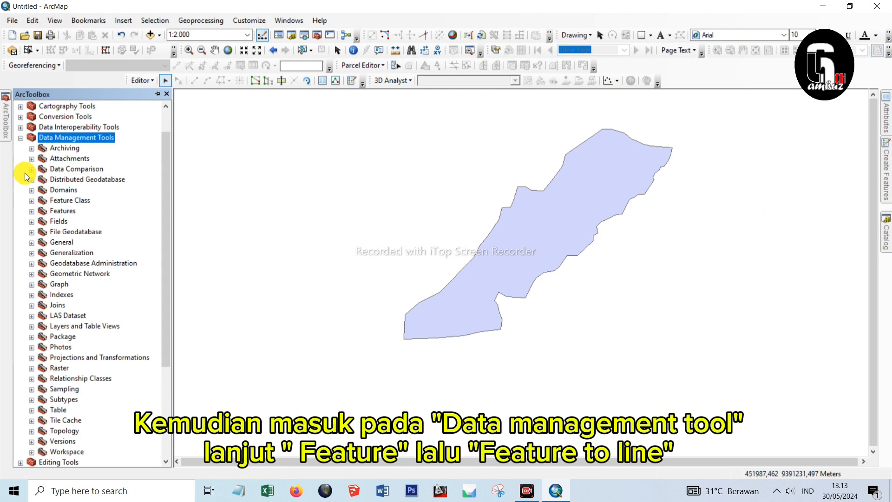
click(35, 210)
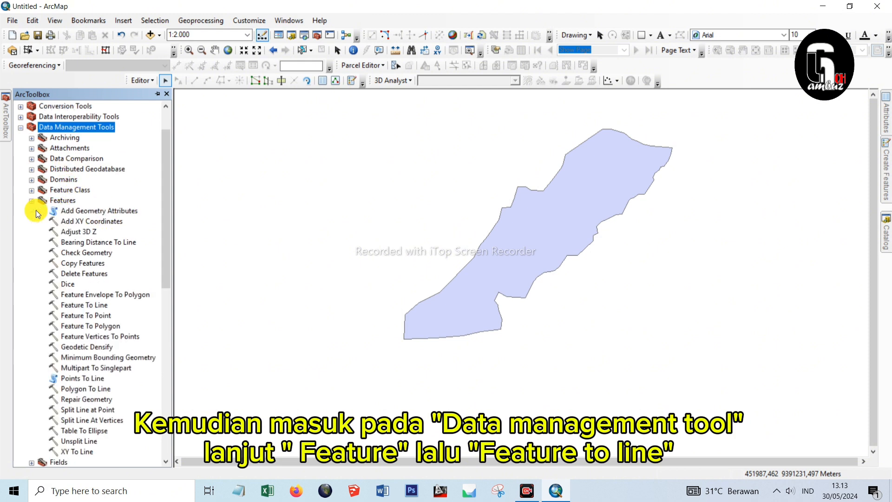
click(84, 306)
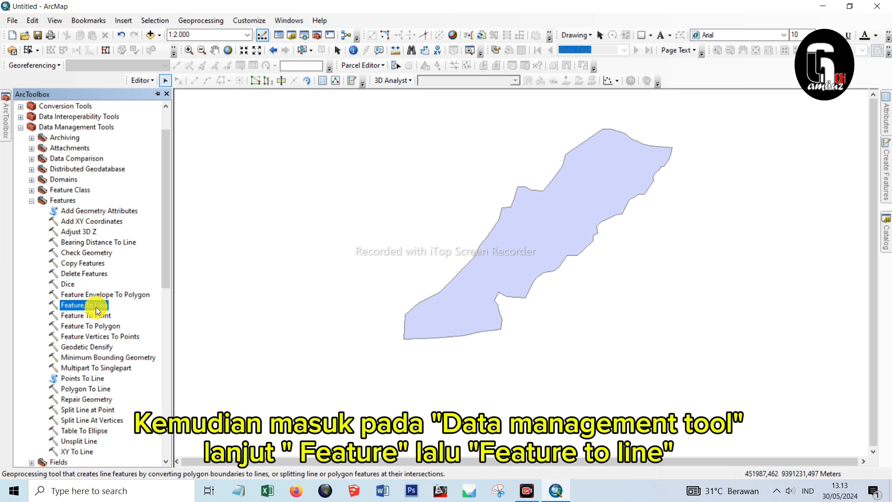
double_click(96, 307)
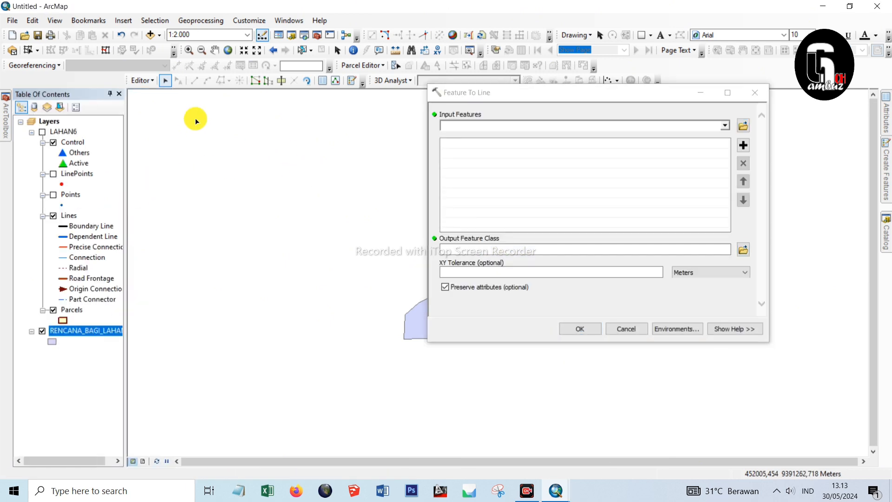
Choose the RENCANA_BAGI_LAHAN layer as the input feature for Feature To Line.
click(725, 126)
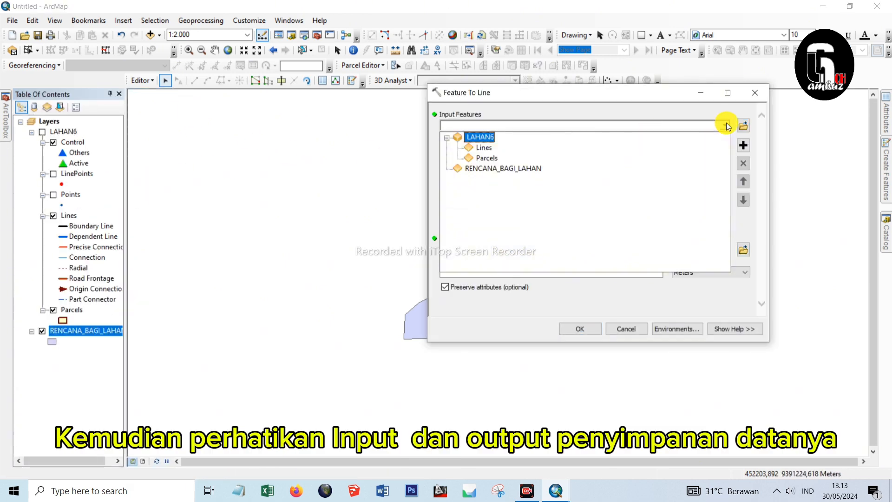
click(527, 168)
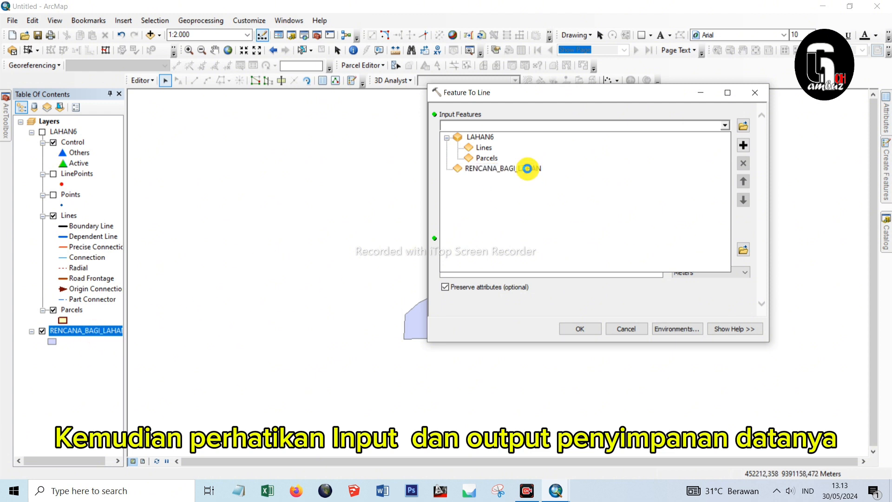
click(526, 168)
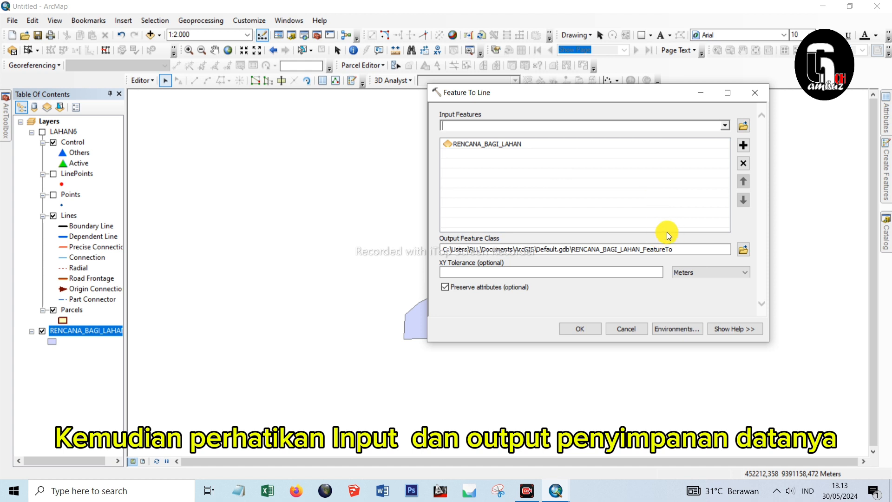
Set the output feature class to RENCANA_BAGI_LAHAN_line.shp in E:\BAHAN TUTOR, run the conversion and close its report.
click(744, 250)
click(523, 160)
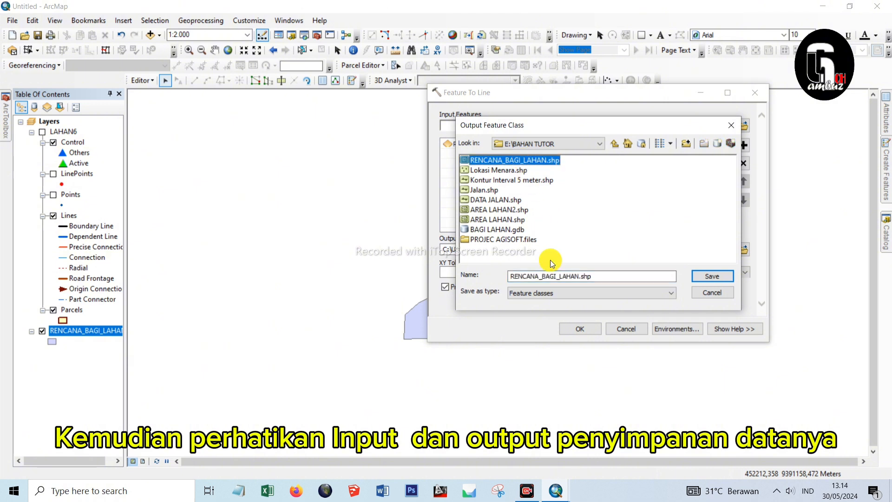
click(579, 278)
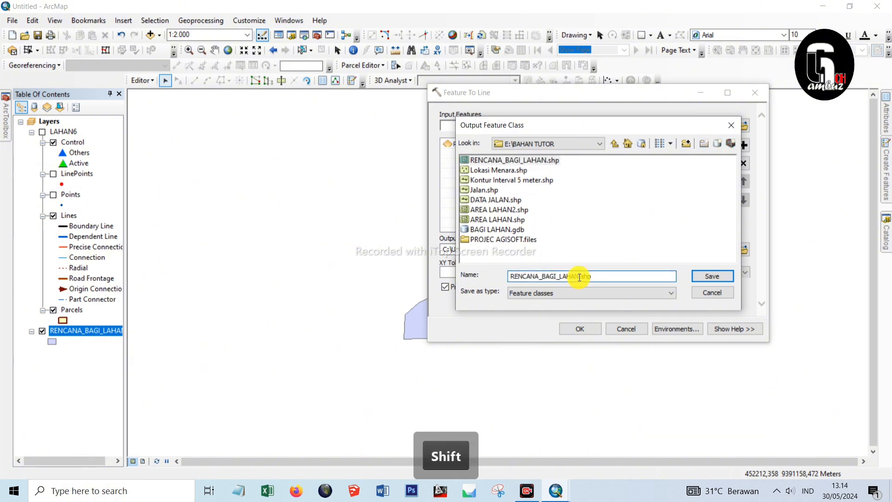
text(_line)
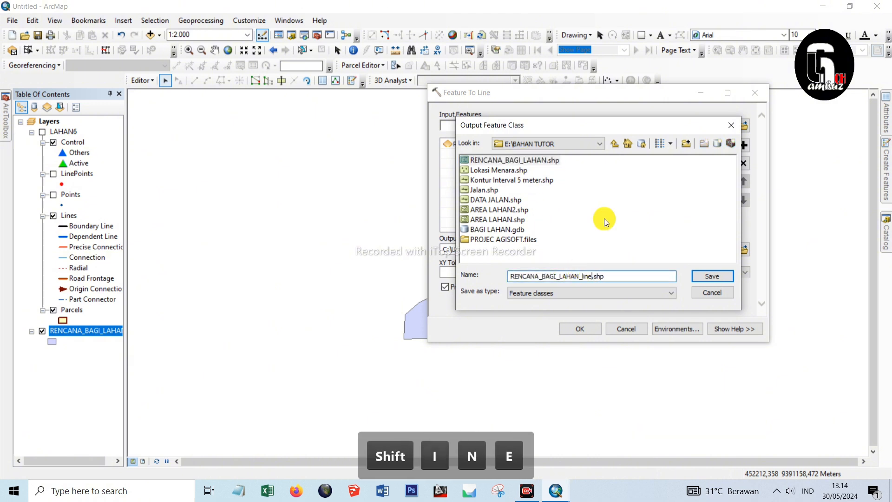
click(711, 276)
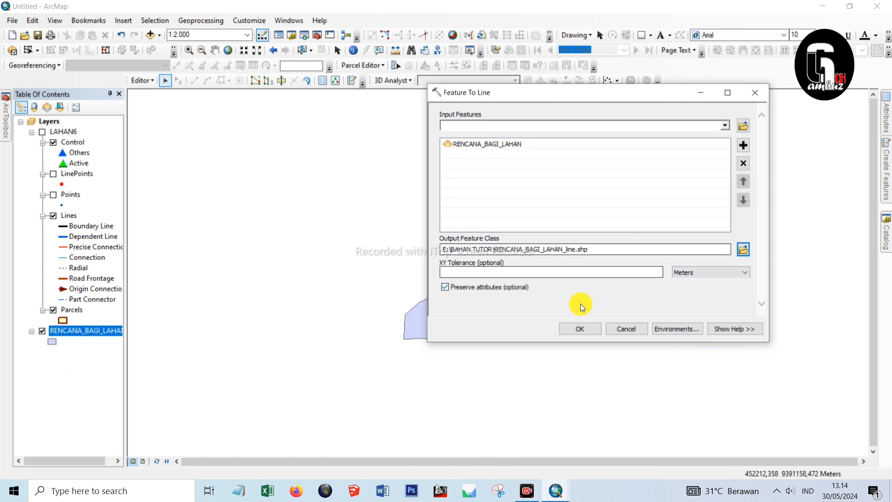
click(580, 327)
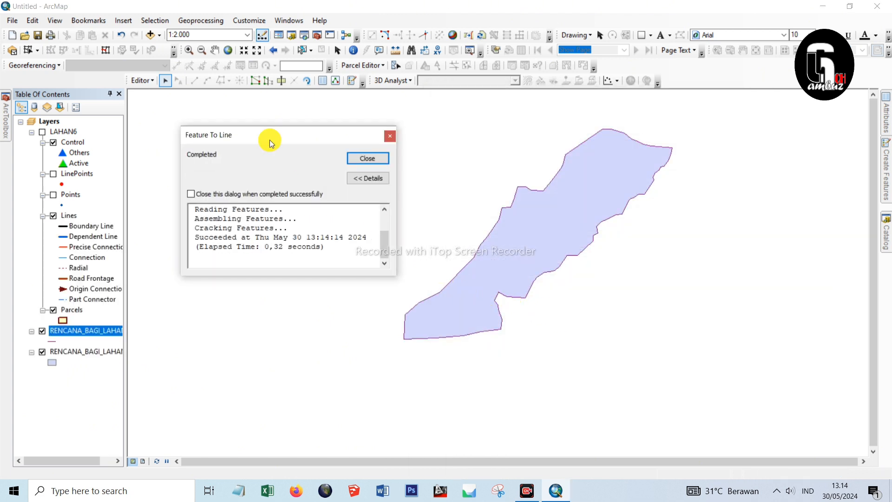
click(367, 159)
Collapse the LAHAN6 layer and remove the original RENCANA_BAGI_LAHAN polygon layer from the map, after checking its visibility.
click(31, 132)
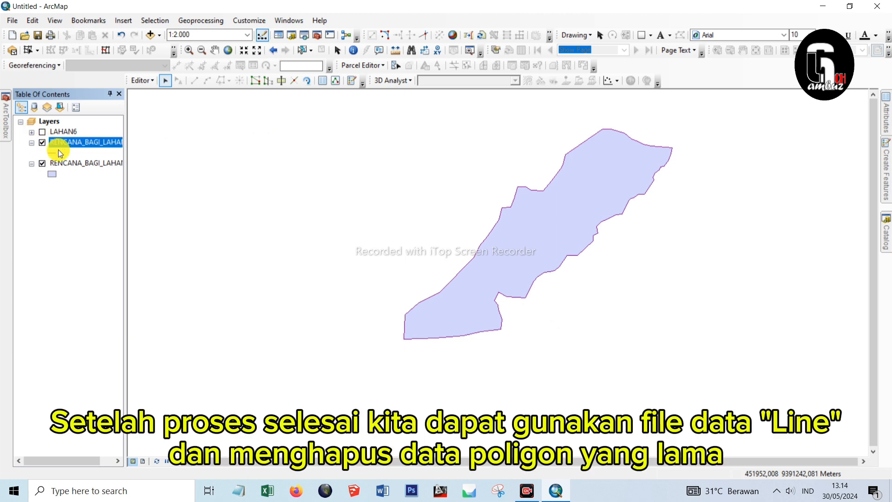
click(44, 162)
click(44, 162)
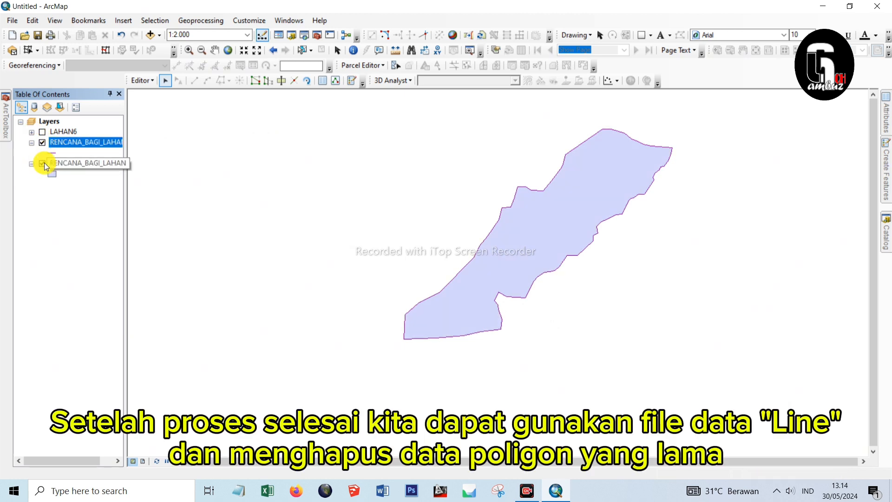
click(43, 163)
click(44, 162)
click(93, 164)
right_click(91, 165)
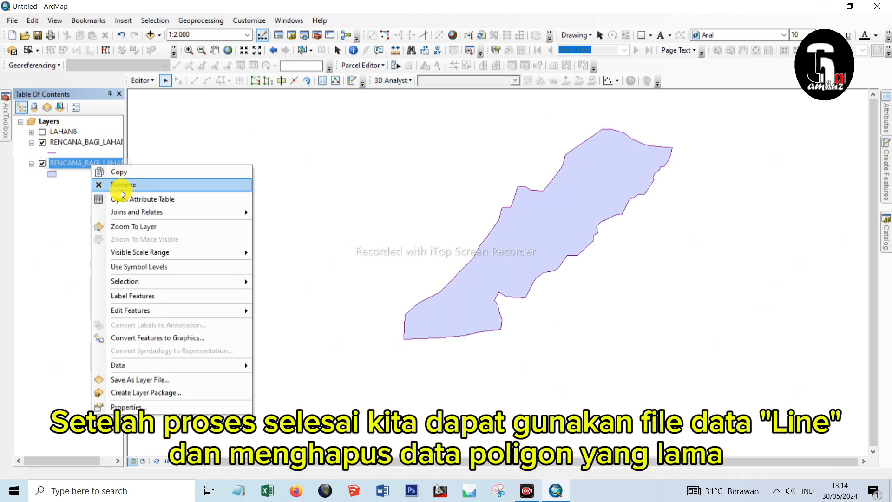
click(98, 181)
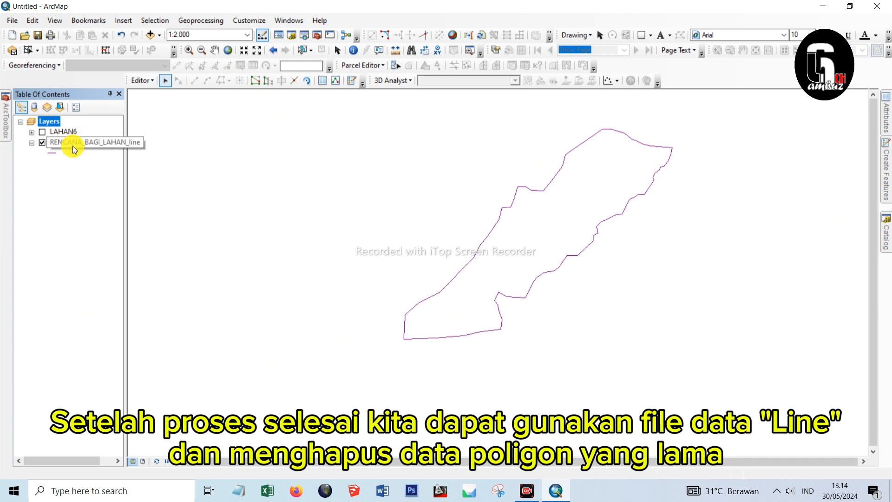
Expand the LAHAN6 layer, switch it on, and display the Parcel Editor toolbar floating over the map.
click(32, 132)
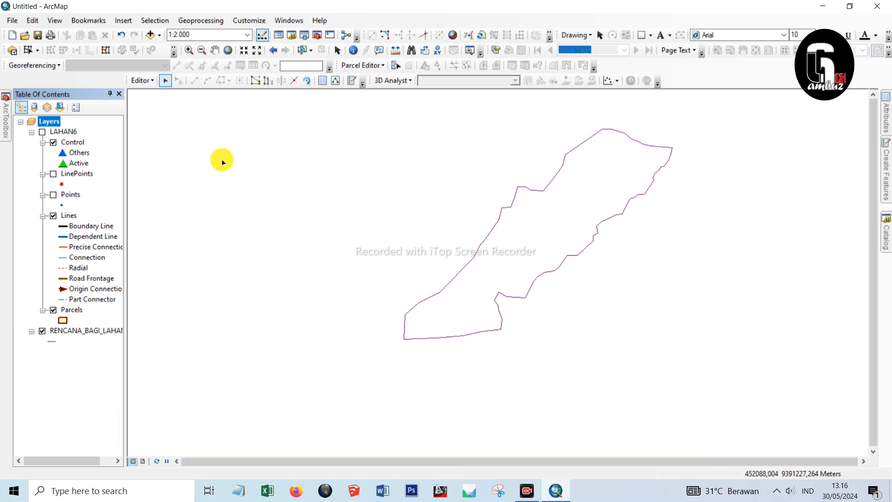
click(43, 132)
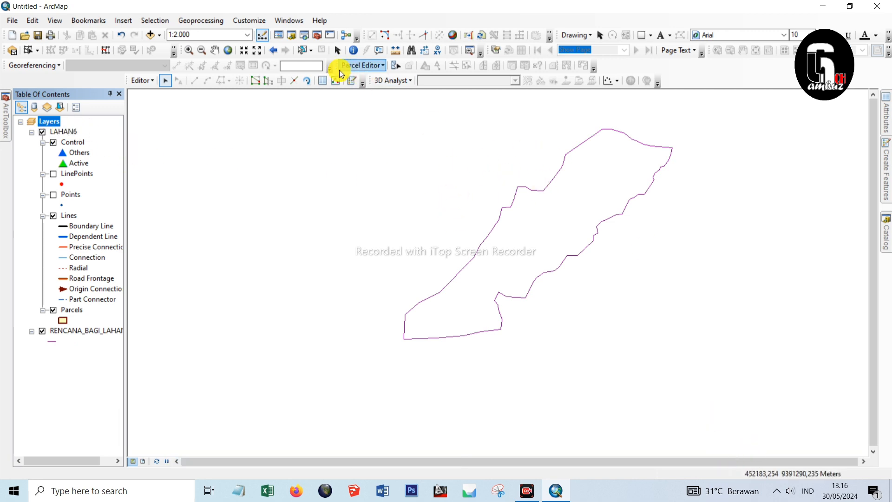
drag(340, 70, 303, 115)
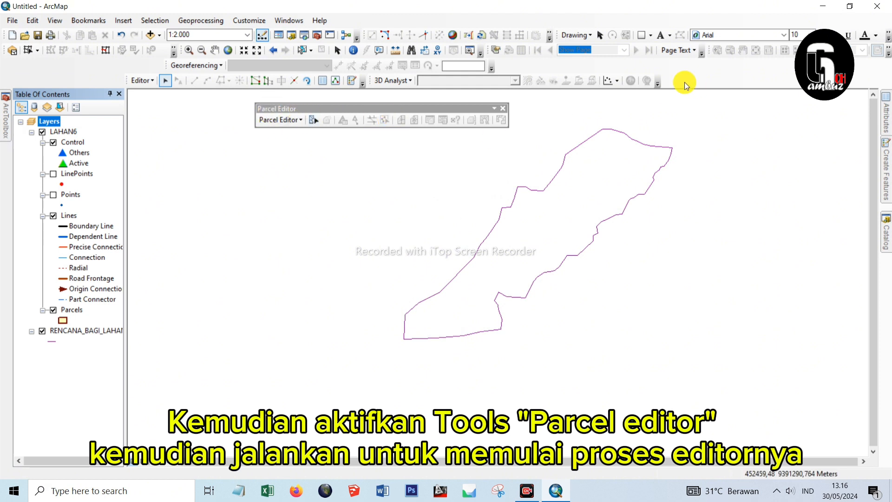
click(503, 109)
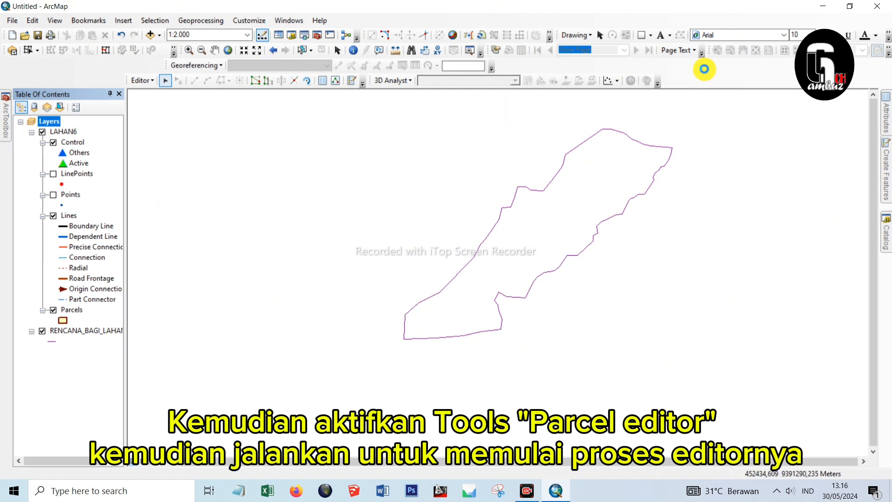
right_click(704, 69)
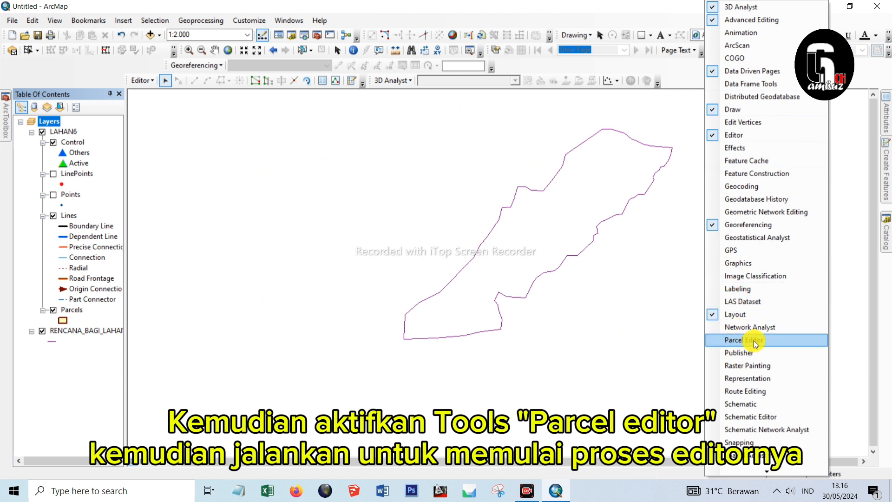
click(739, 340)
drag(354, 106, 325, 107)
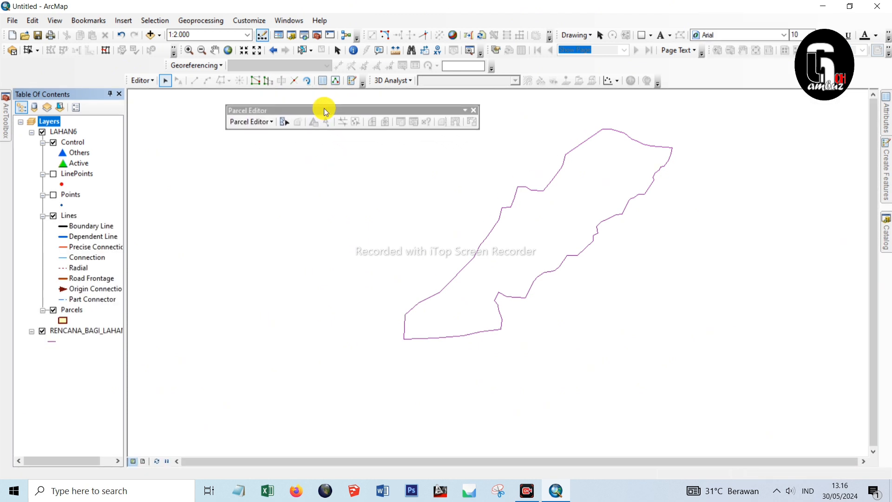
Stop the current edit session and start a Parcel Editor session on the LAHAN6 parcel fabric.
click(140, 82)
click(158, 106)
click(271, 122)
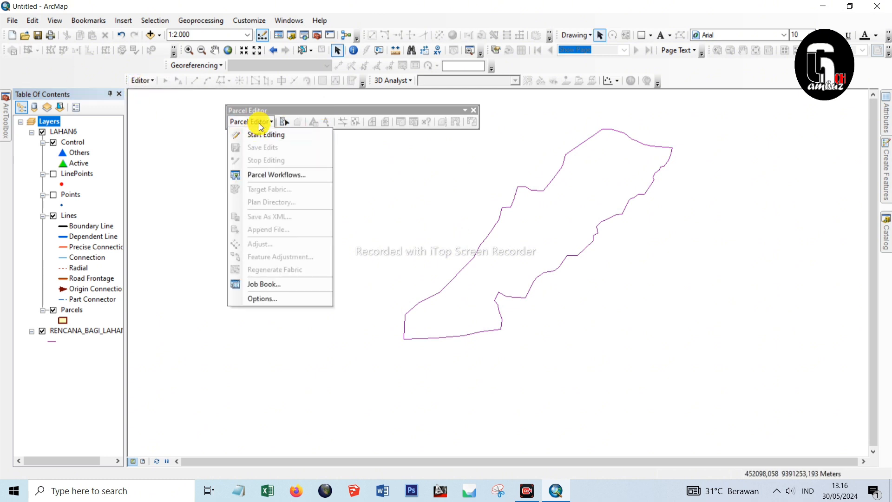
click(260, 123)
click(258, 122)
click(271, 137)
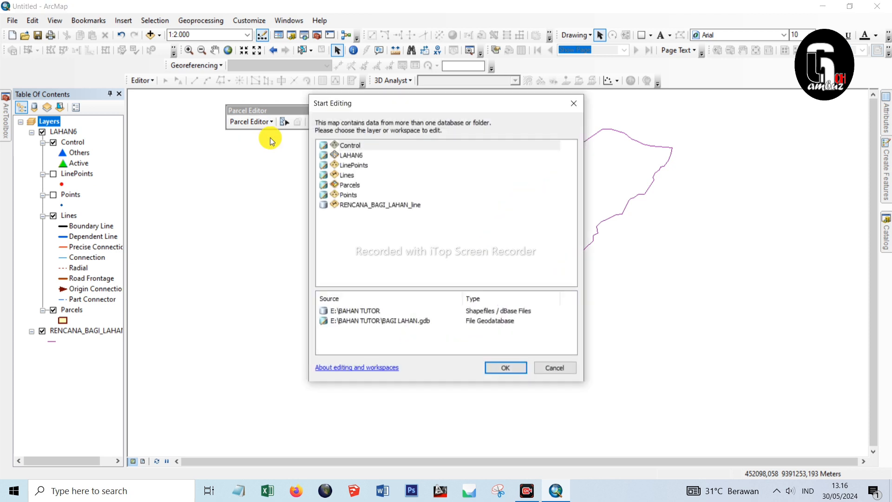
click(347, 154)
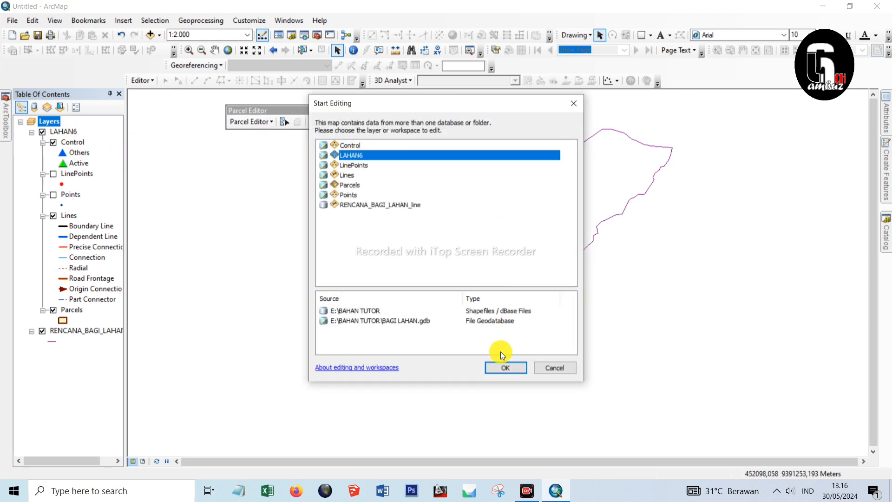
click(504, 367)
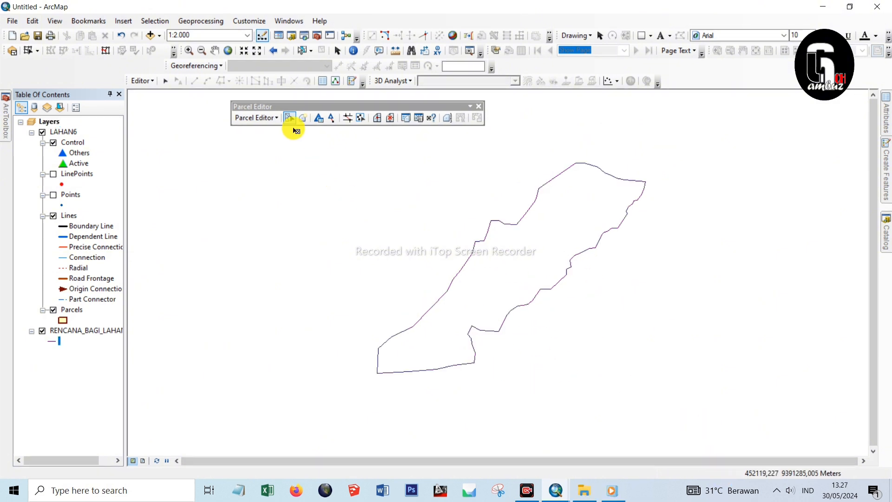
Select the land boundary line with Select Parcel Features and copy it.
click(289, 118)
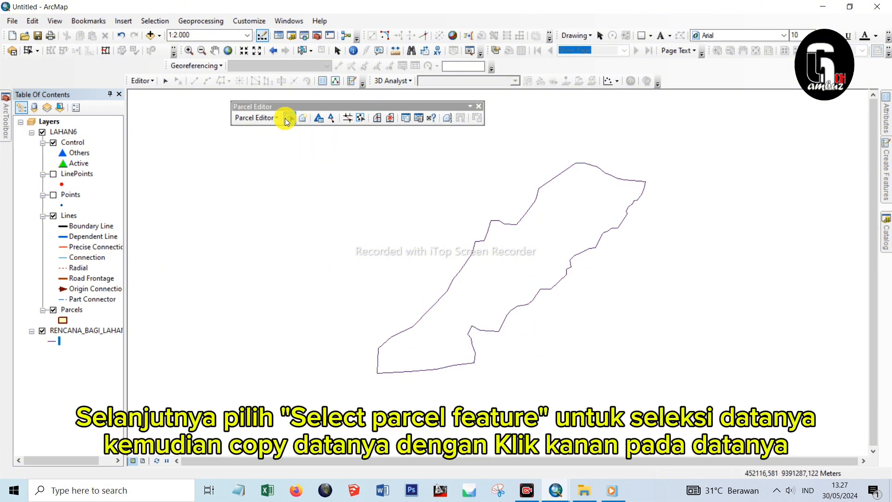
click(478, 238)
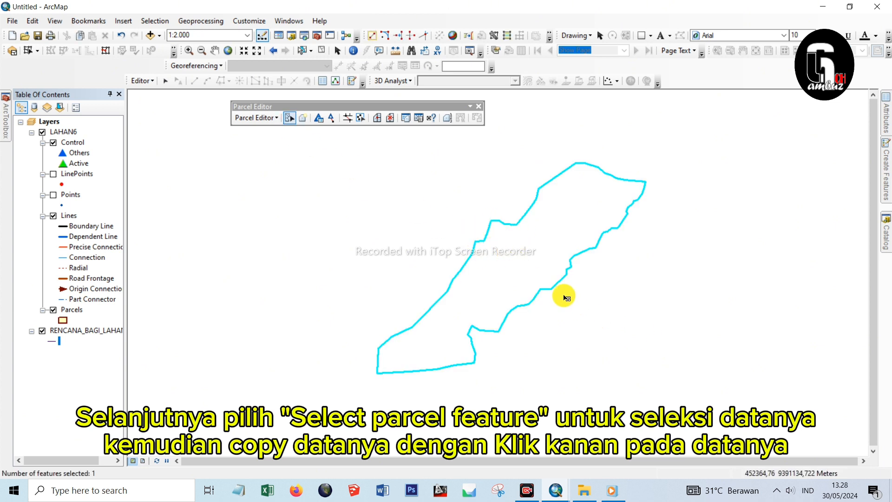
right_click(487, 238)
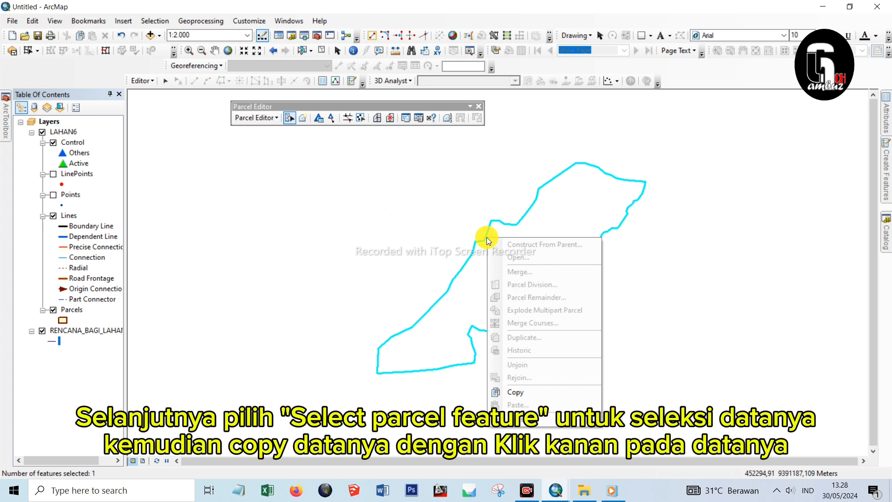
click(531, 395)
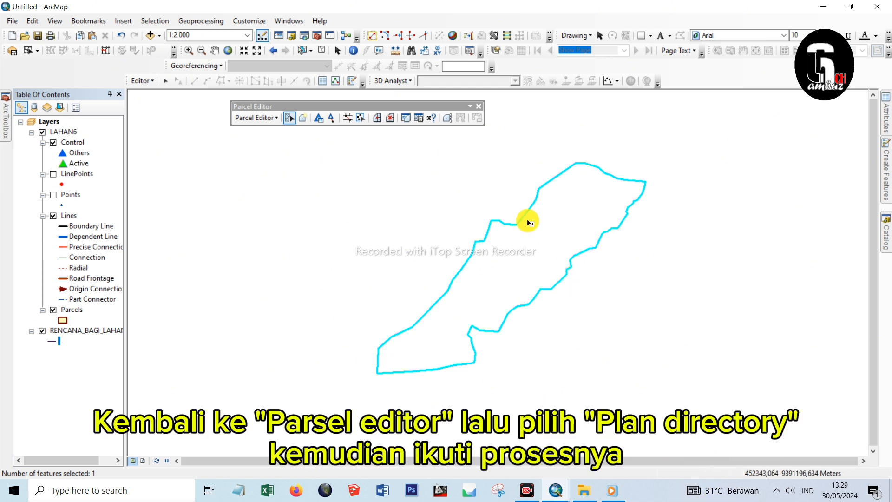
Create a new plan in the Plan Directory, accepting its default name and properties.
click(275, 118)
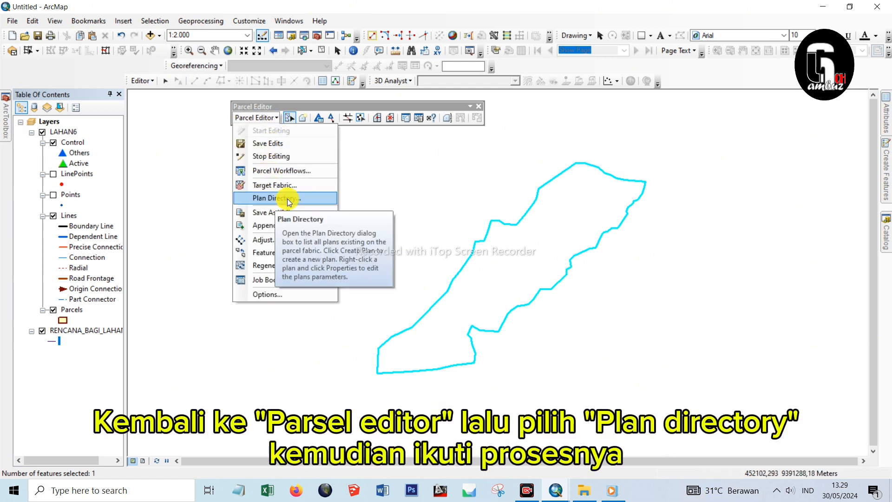
click(302, 197)
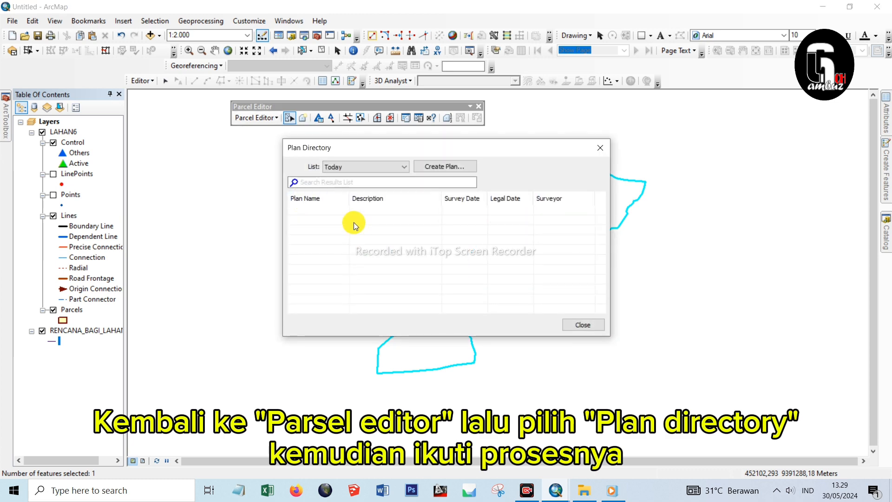
click(463, 166)
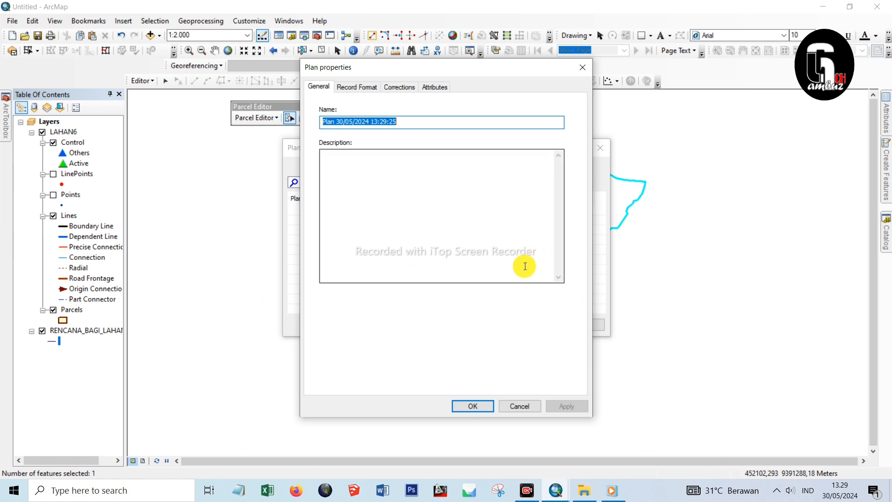
click(473, 405)
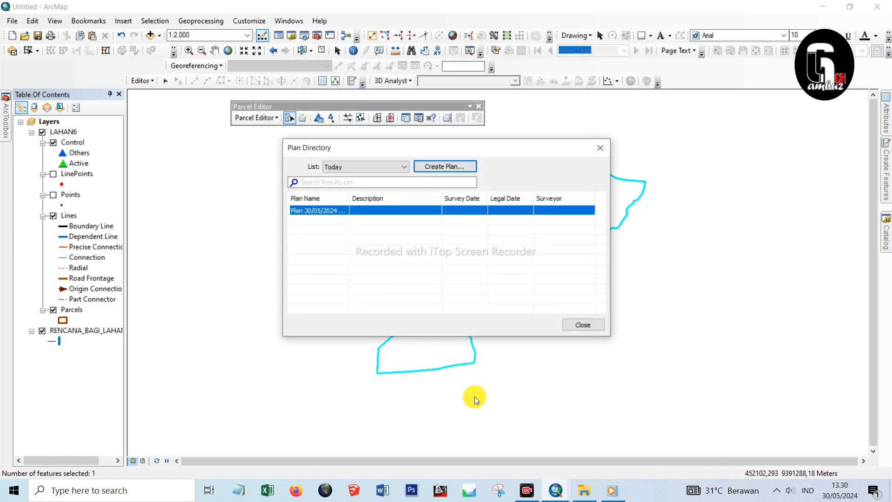
Begin a new parcel construction from the plan just added to the Plan Directory.
right_click(331, 216)
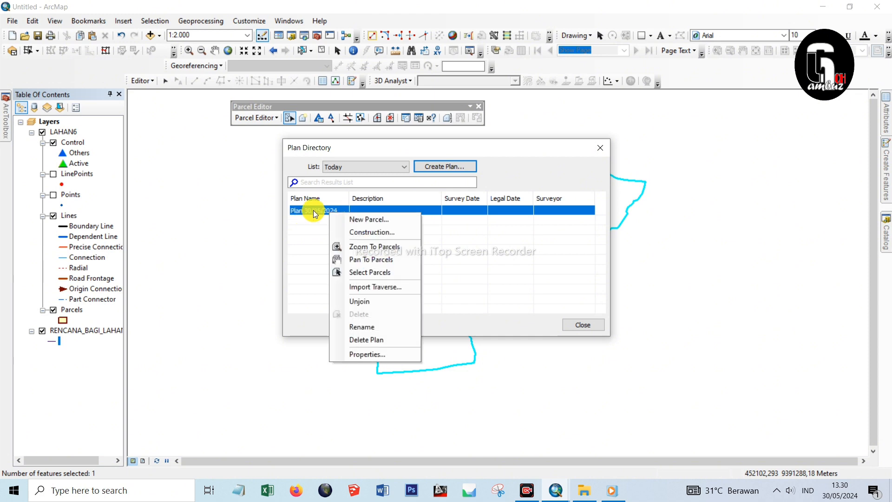
right_click(315, 210)
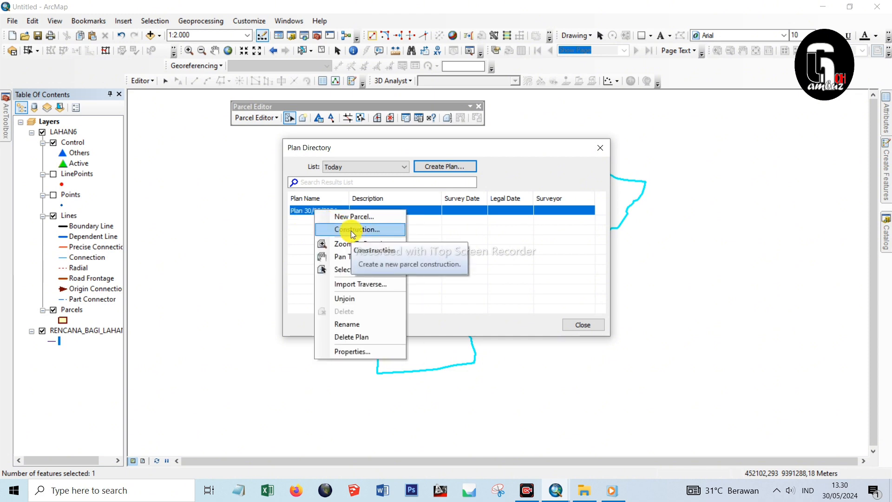
click(351, 229)
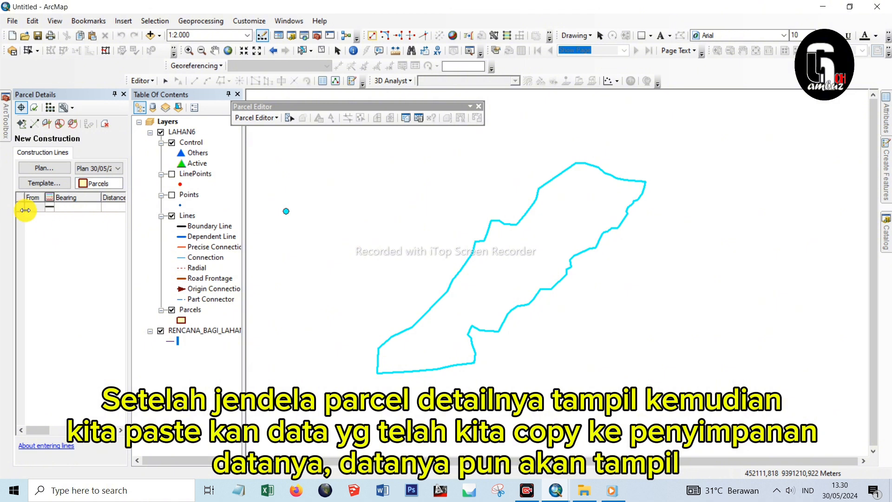
Paste the copied boundary into the construction lines grid, using the Parcels template and the default paste options.
click(22, 208)
right_click(22, 207)
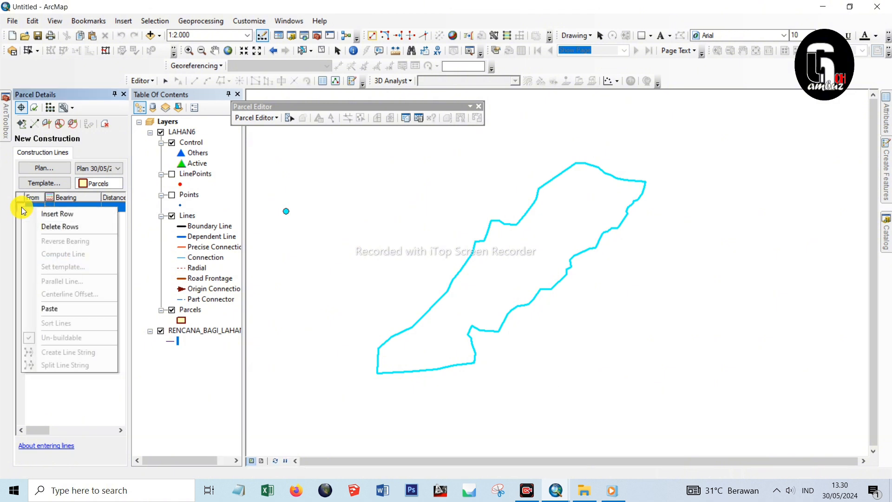
click(28, 206)
click(20, 208)
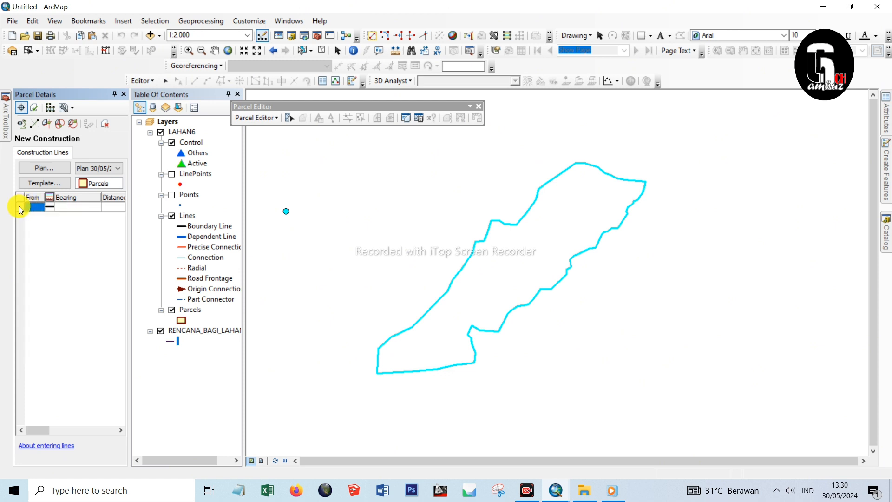
click(20, 208)
right_click(21, 205)
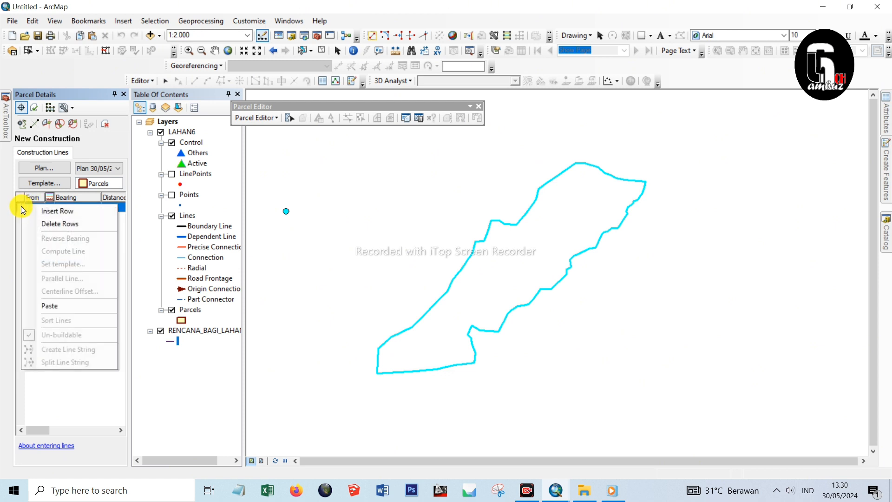
click(58, 305)
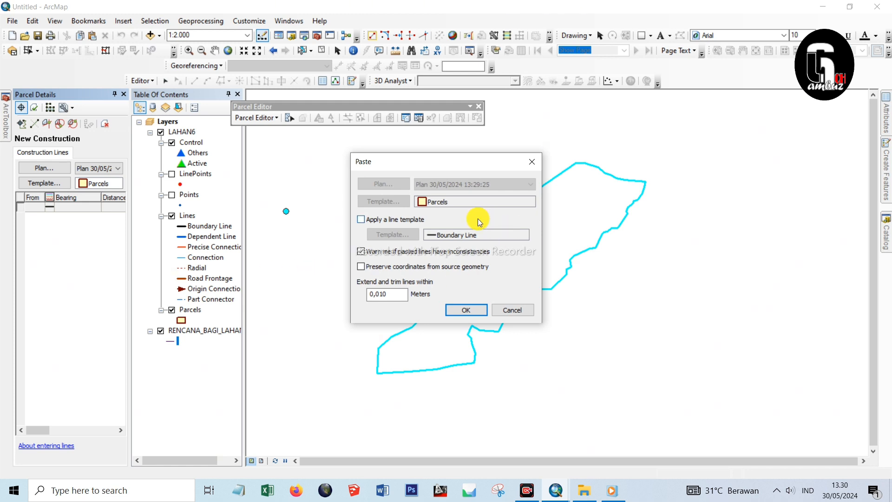
click(465, 309)
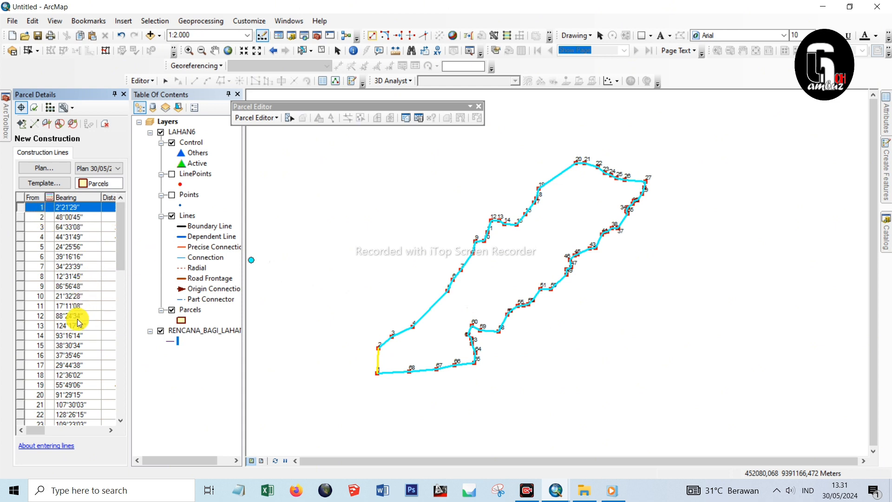
Review the bearings of the pasted construction lines and locate the course starting at point 22 on the map.
drag(119, 253, 120, 274)
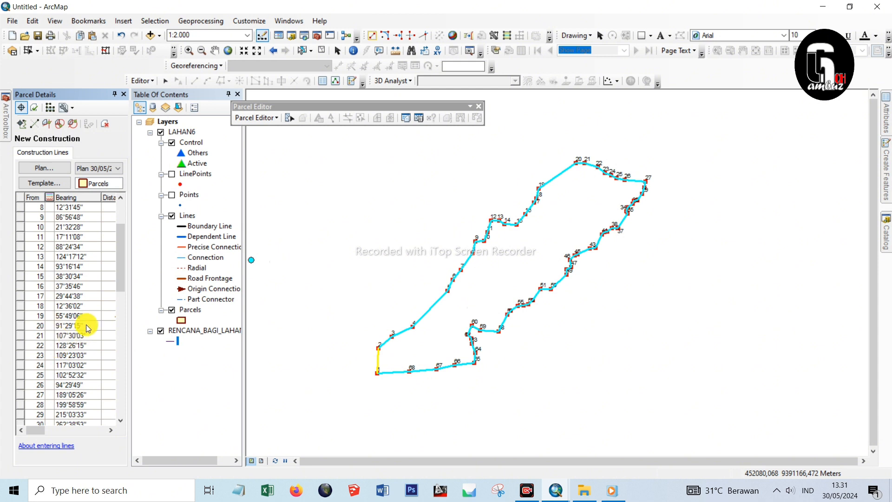
click(20, 345)
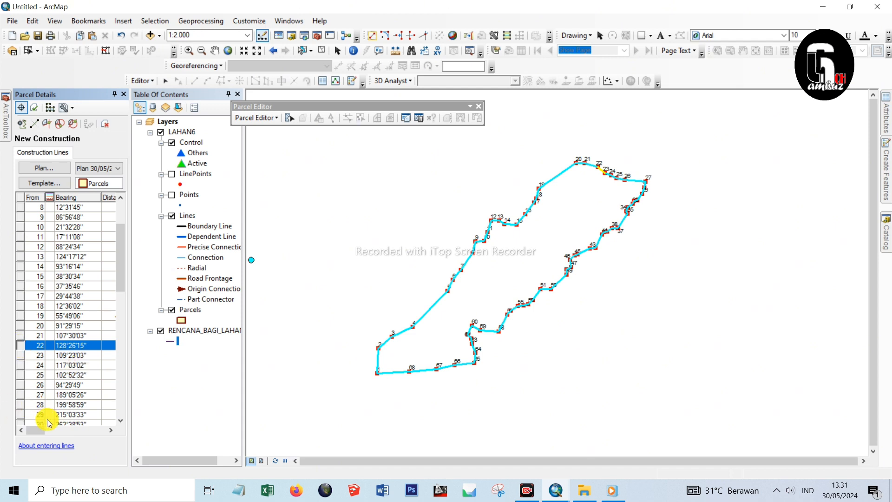
mouse_move(37, 428)
mouse_down()
mouse_move(87, 432)
mouse_move(30, 429)
mouse_up()
scroll(114, 354, down, 13)
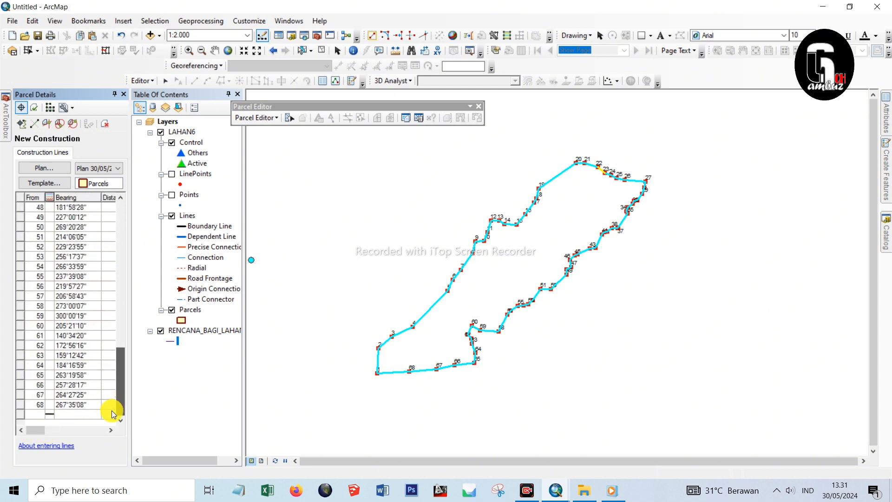
drag(119, 411, 120, 293)
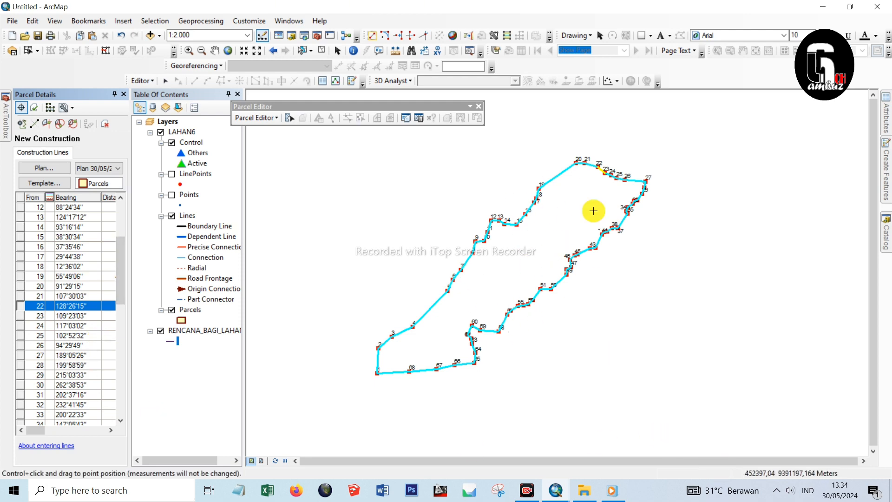
drag(122, 255, 134, 207)
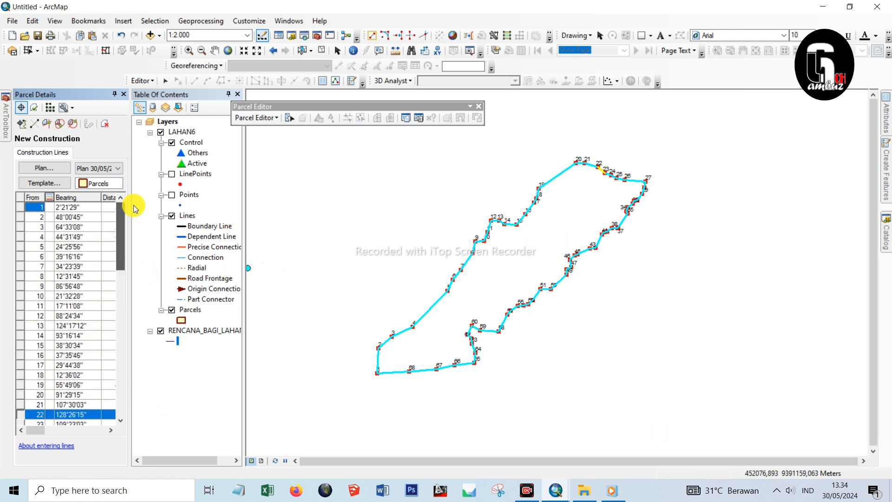
Build the parcel from the construction lines, join it to the fabric and hide the RENCANA_BAGI_LAHAN_Line layer.
click(63, 109)
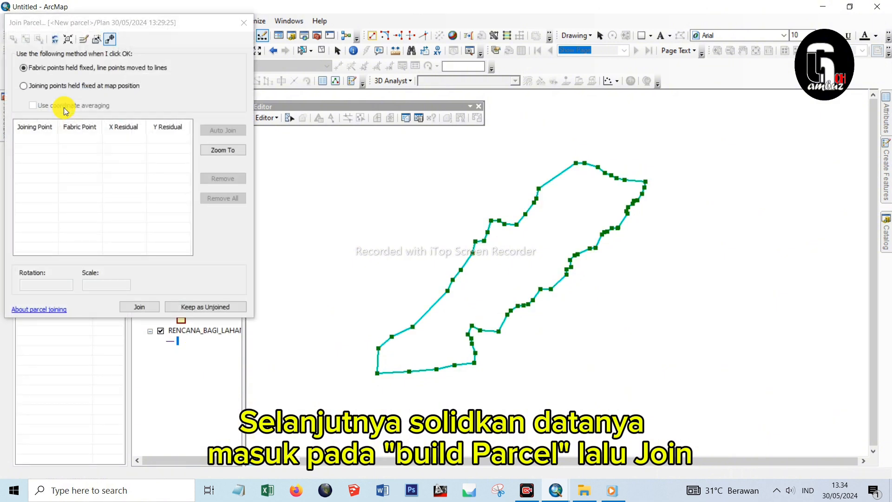
click(139, 307)
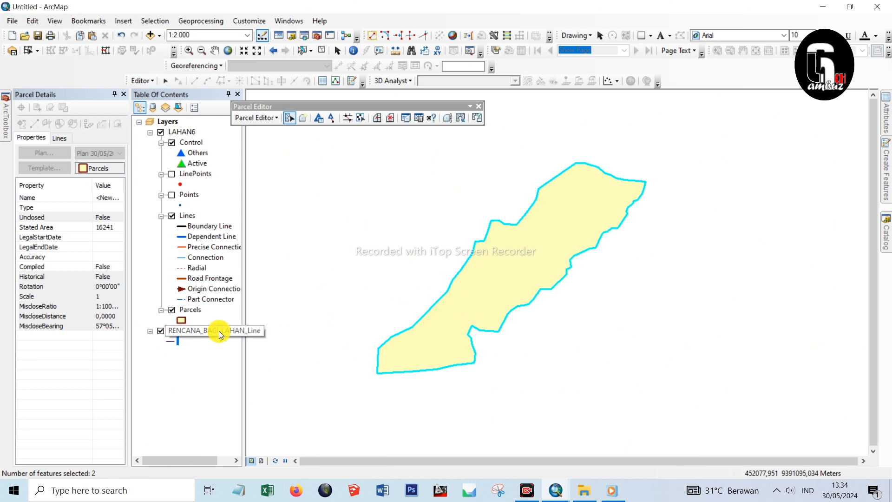
click(160, 331)
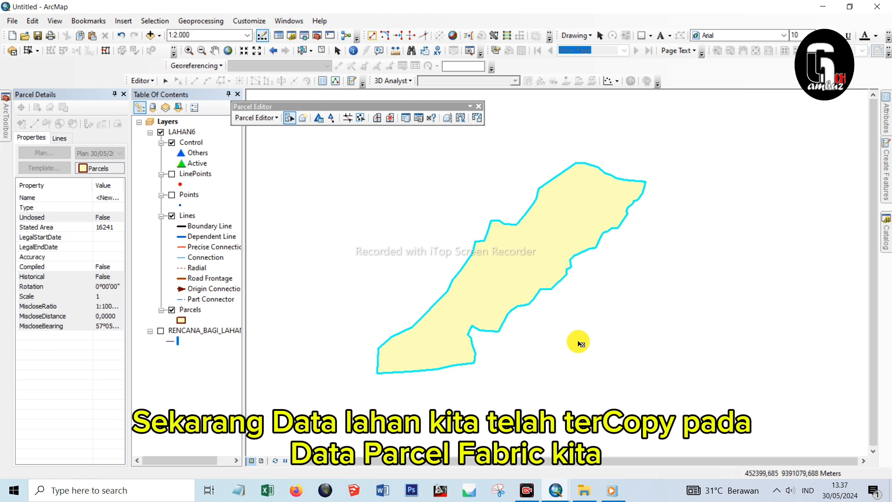
Open the attribute table of the Parcels layer to examine the new parcel's record.
right_click(195, 311)
click(274, 91)
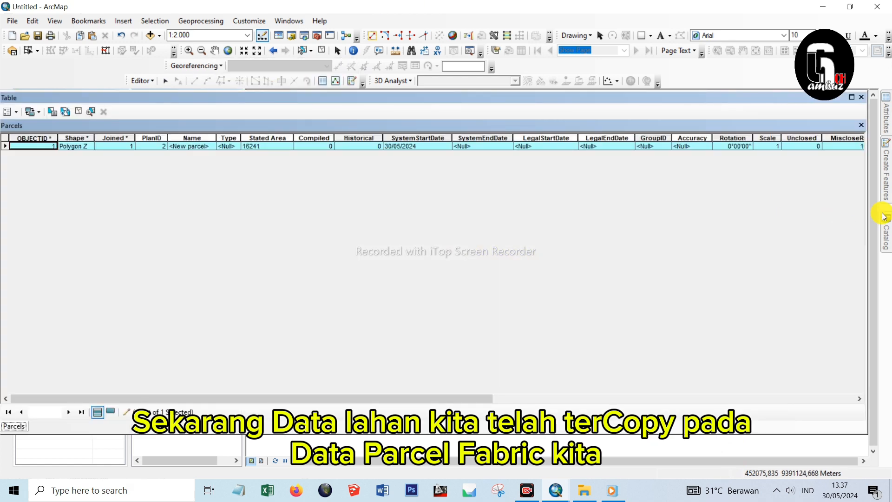
Compare the parcel's table record with its shape on the map and close the attribute table.
drag(883, 216, 578, 228)
drag(408, 103, 613, 309)
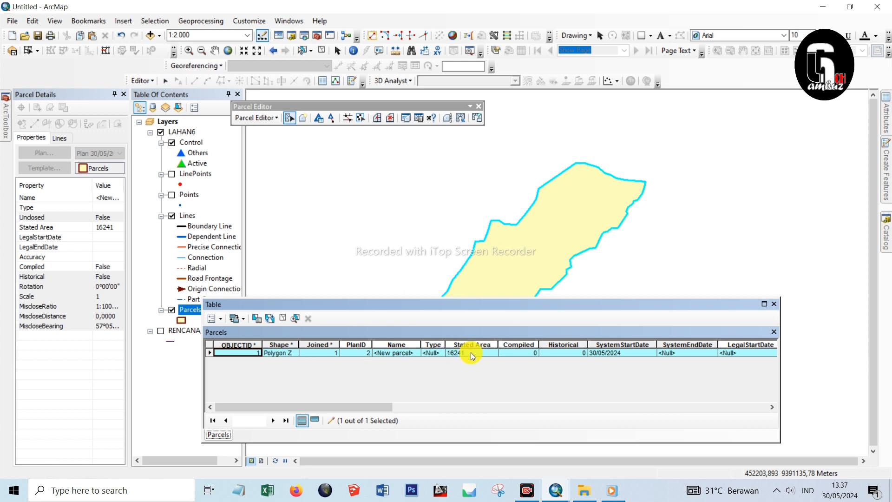
click(774, 303)
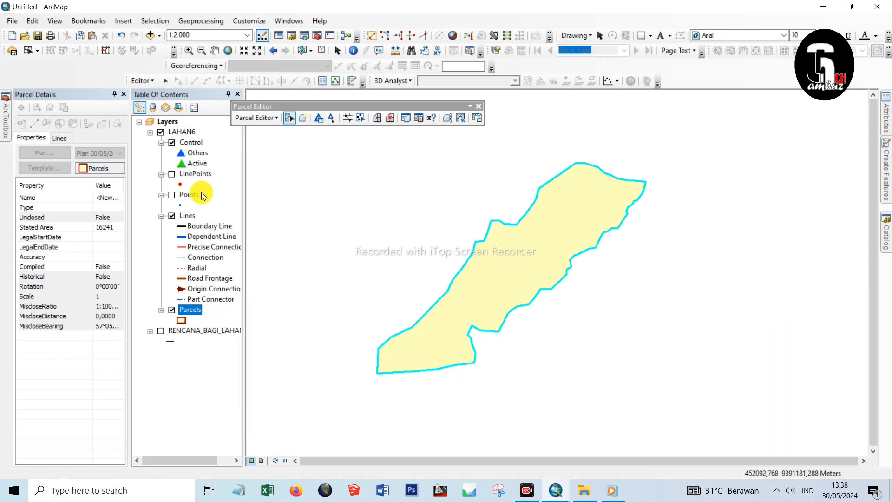
Save the parcel fabric edits while keeping the edit session open.
click(153, 81)
click(142, 80)
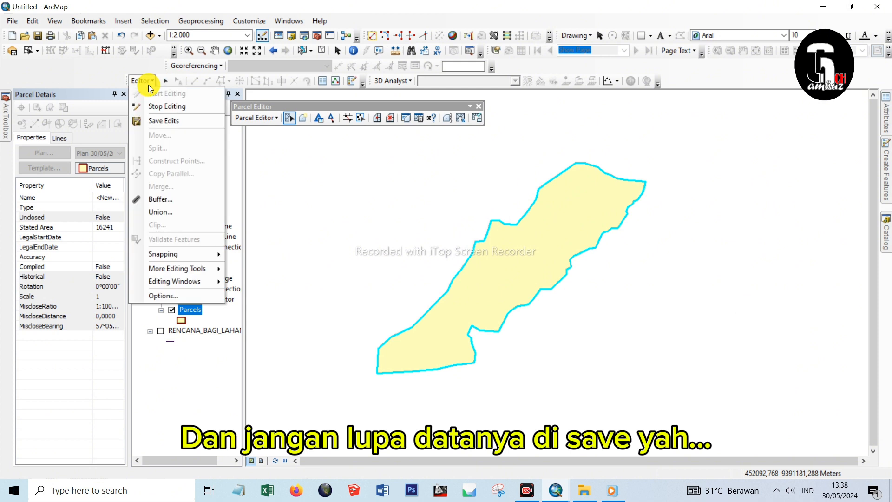
click(257, 118)
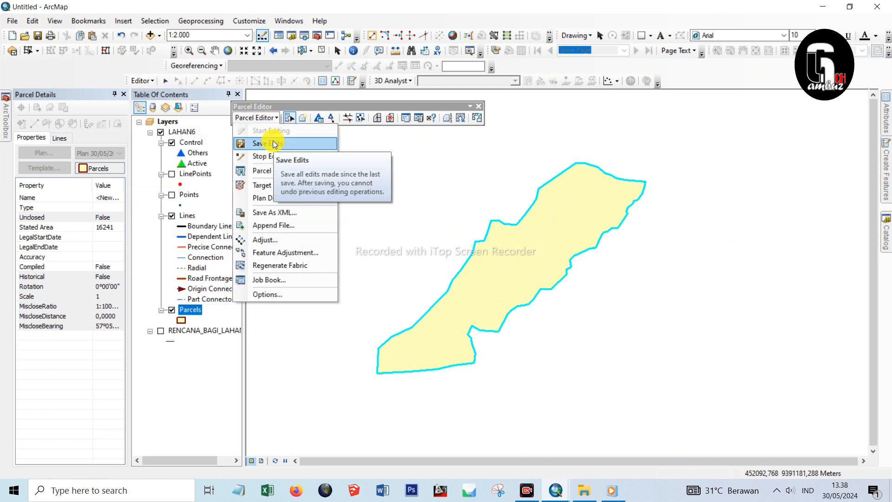
click(271, 117)
click(273, 118)
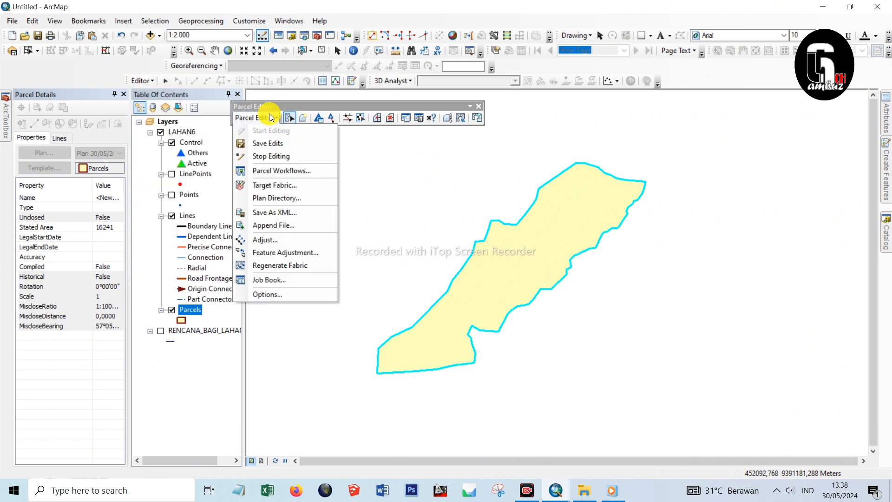
click(274, 144)
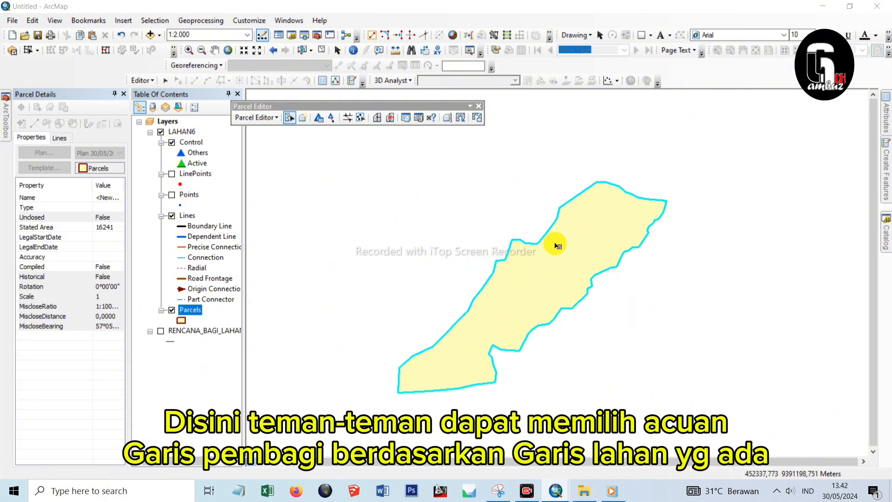
Start Parcel Division on the parcel, using the sloping boundary segment at its northern end as the split-line reference.
scroll(494, 337, down, 2)
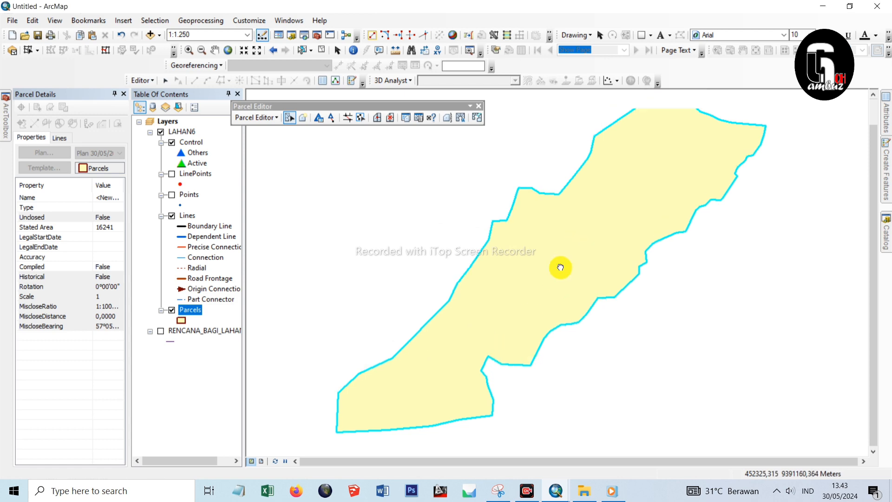
scroll(563, 265, up, 2)
scroll(628, 161, up, 3)
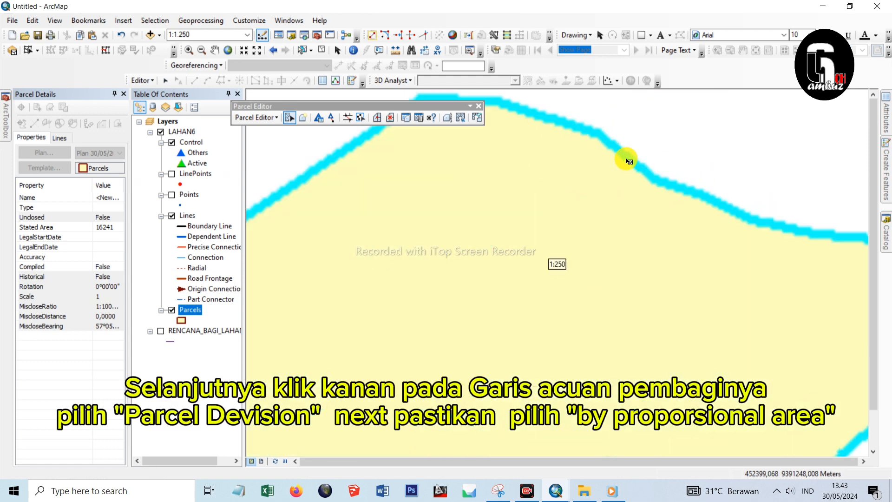
right_click(633, 161)
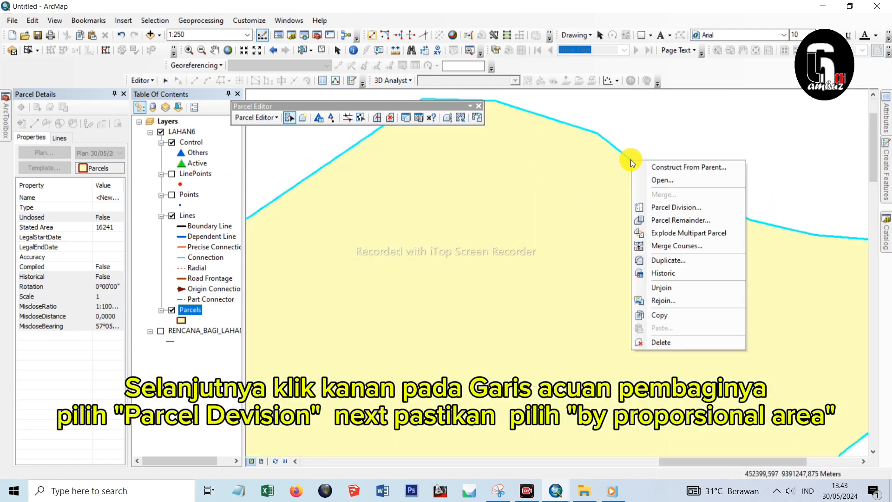
click(664, 207)
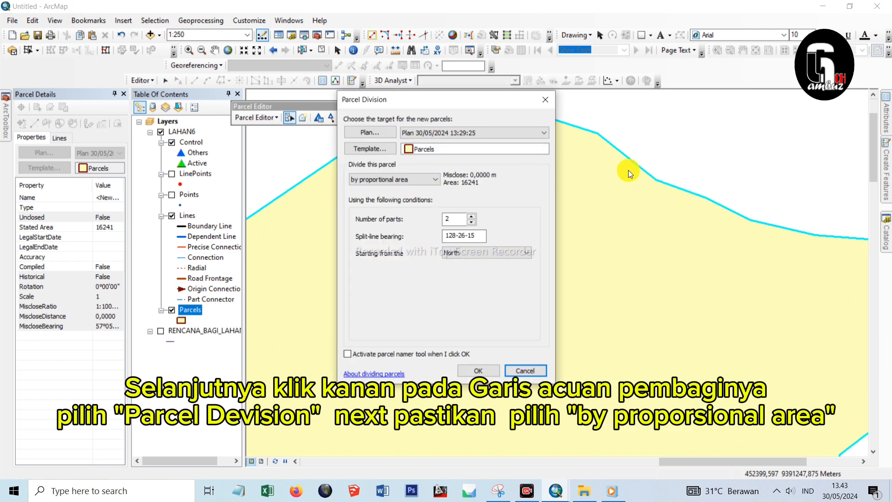
drag(509, 102, 792, 129)
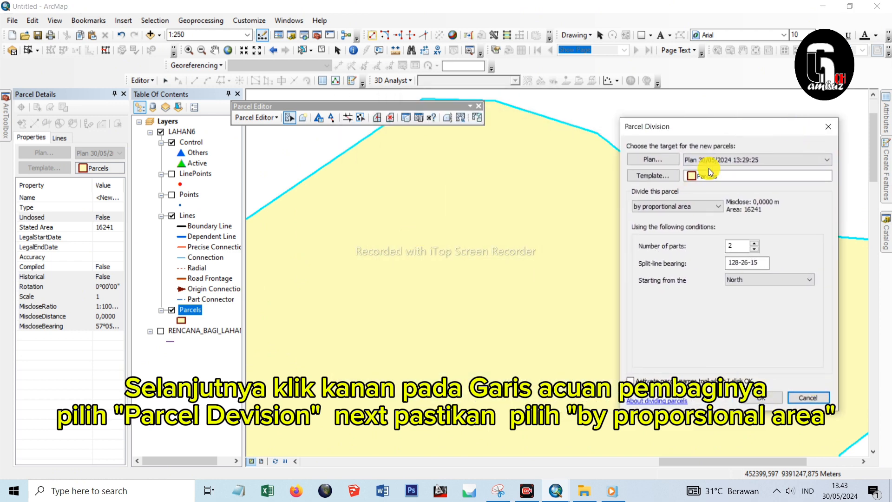
Divide the parcel by proportional area into 6 parts, with split-line bearing 128-26-15 and starting from the North.
click(679, 211)
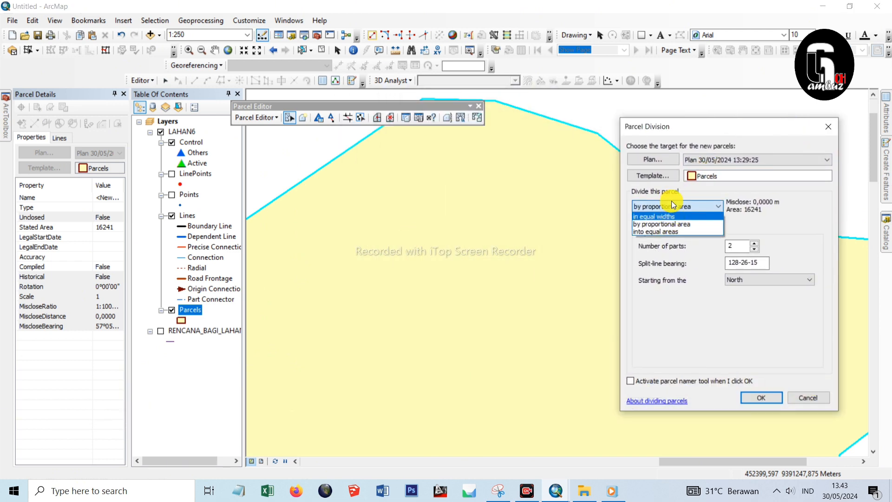
click(669, 227)
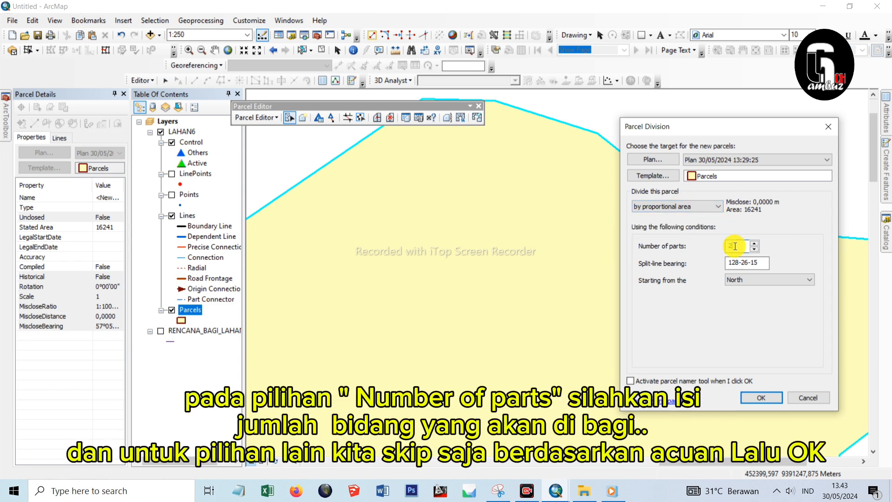
text(6)
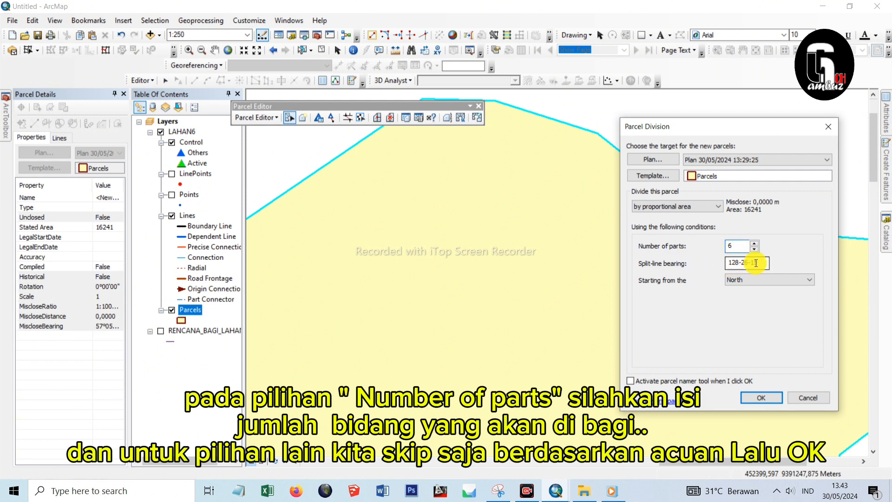
click(740, 284)
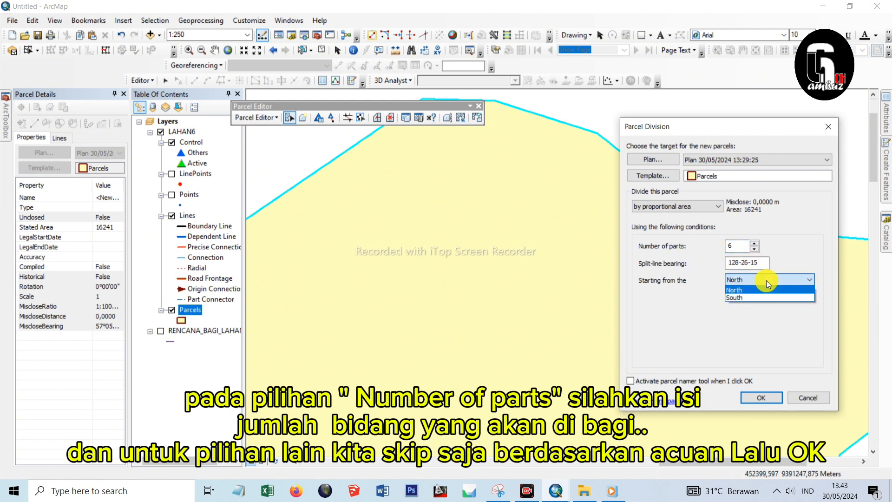
click(766, 280)
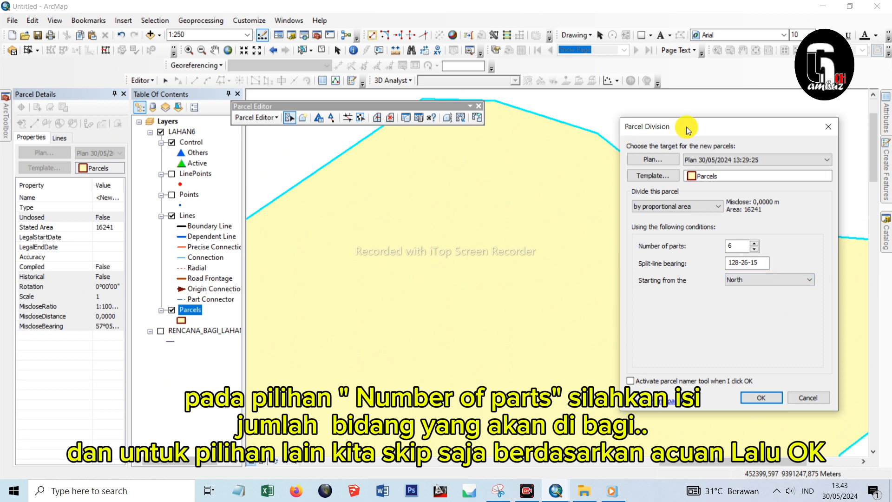
drag(686, 127, 640, 119)
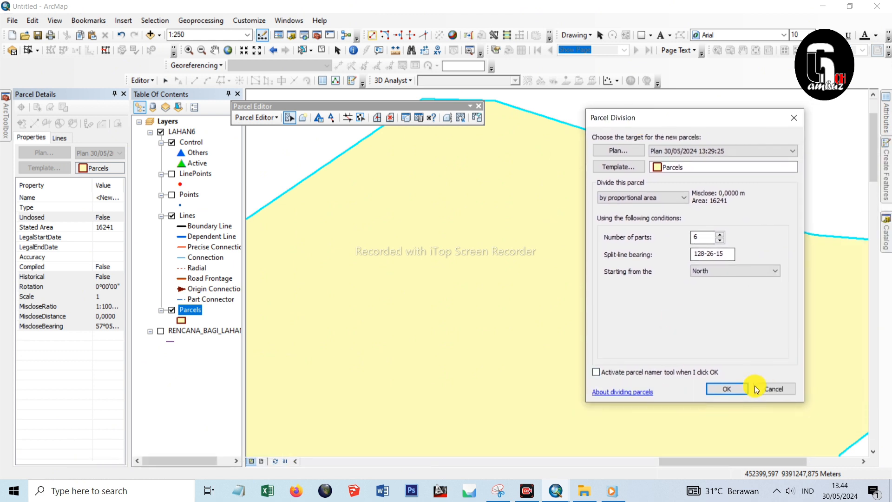
click(728, 390)
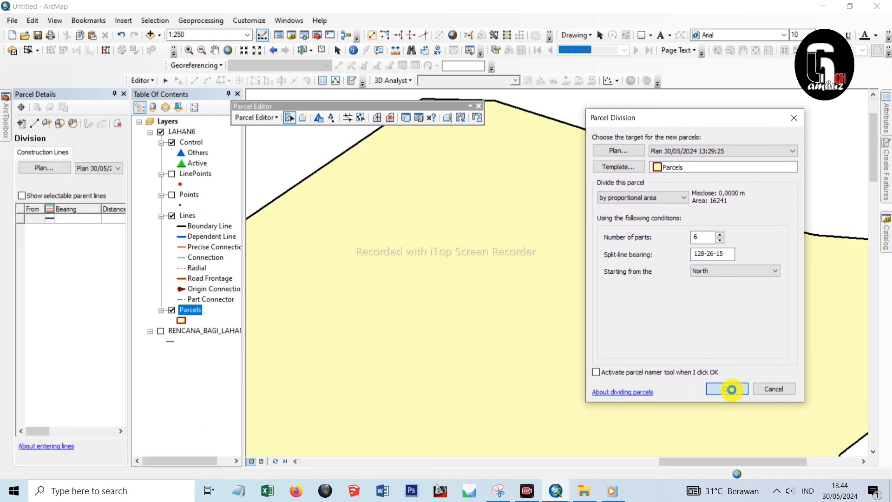
Inspect the divided parcels on the map and open the Parcels attribute table to examine their stated areas.
scroll(679, 231, down, 3)
scroll(679, 230, down, 1)
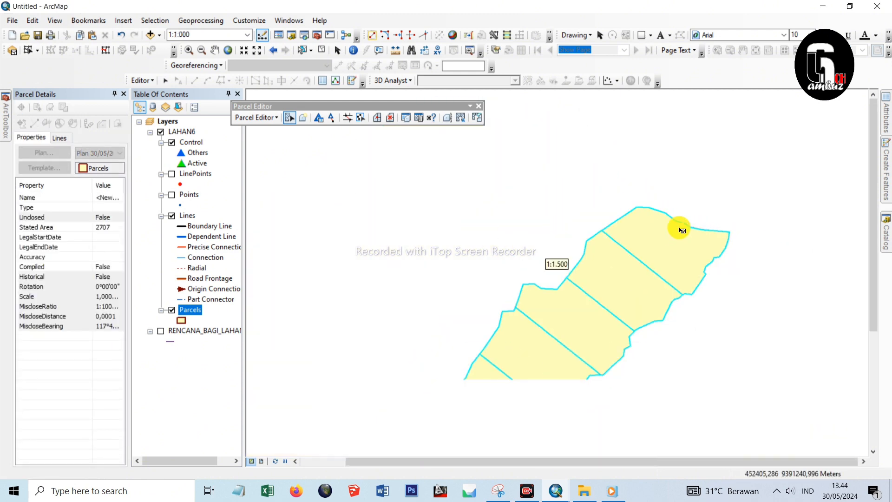
drag(672, 247, 702, 179)
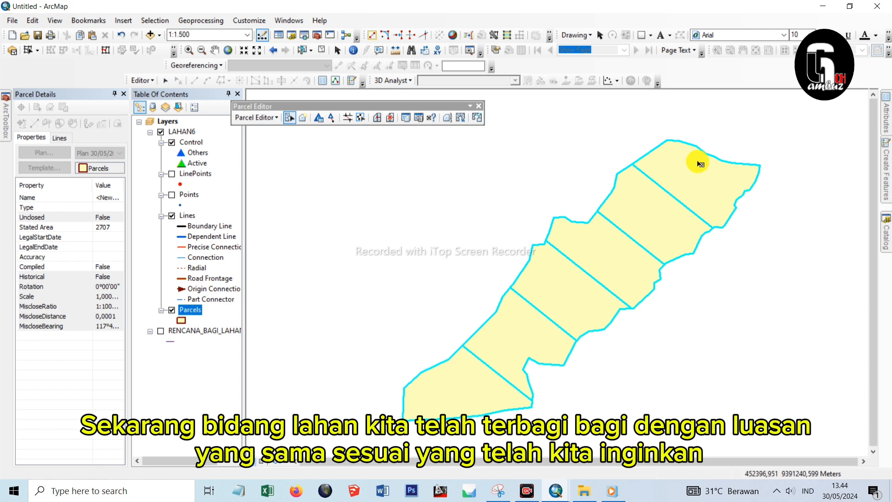
scroll(696, 162, up, 1)
drag(646, 216, 662, 207)
scroll(677, 202, down, 2)
scroll(679, 203, up, 1)
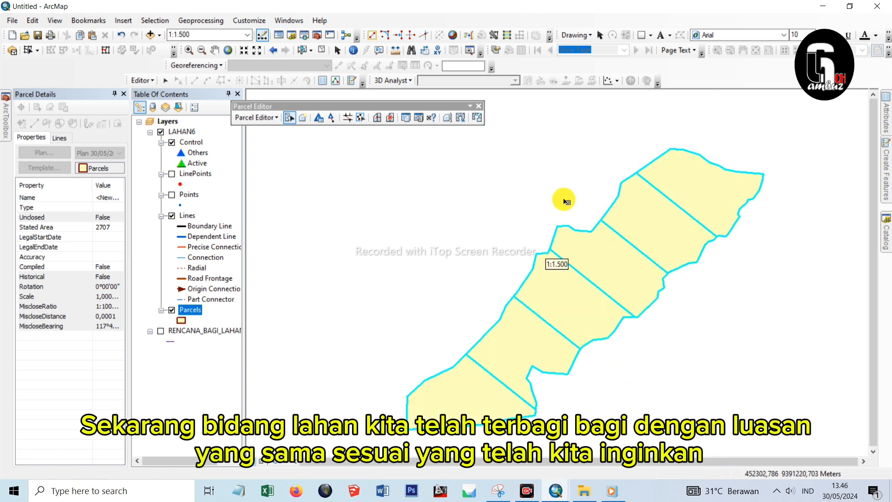
right_click(191, 310)
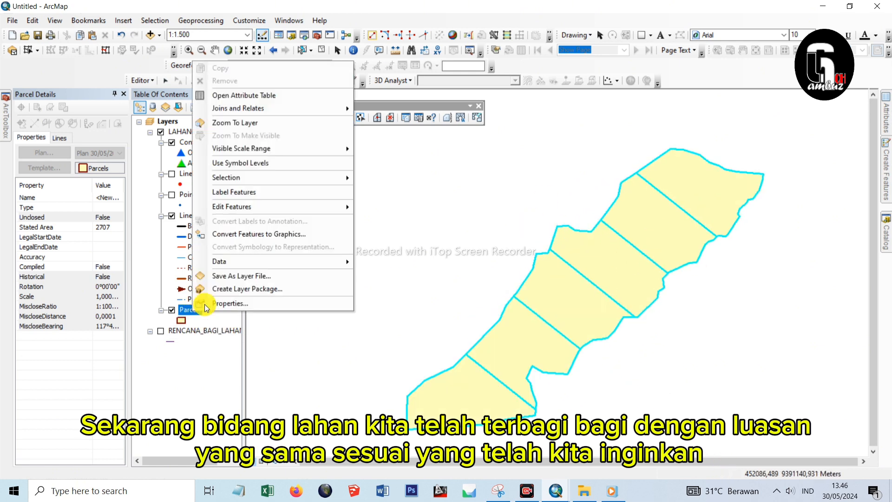
click(239, 95)
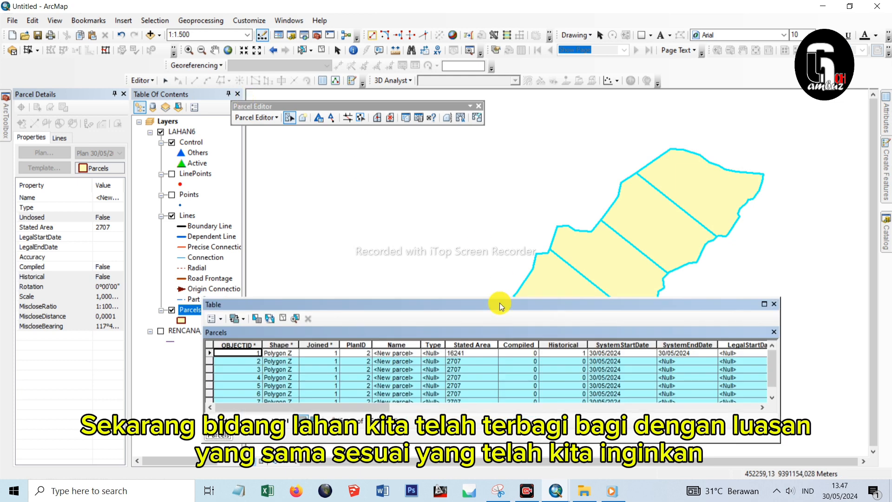
drag(499, 306, 351, 38)
scroll(339, 95, down, 1)
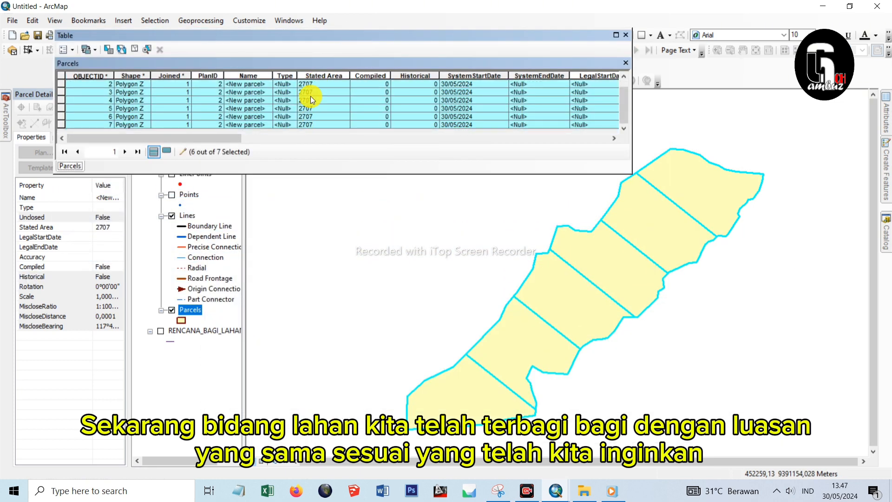
Select the Parcels records one after another to match each with its shape on the map, and close the table.
scroll(164, 96, up, 1)
click(62, 84)
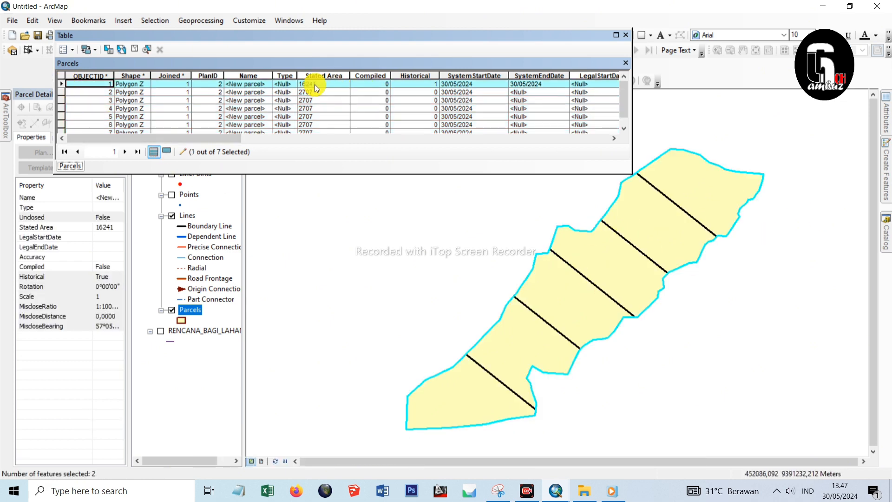
click(60, 91)
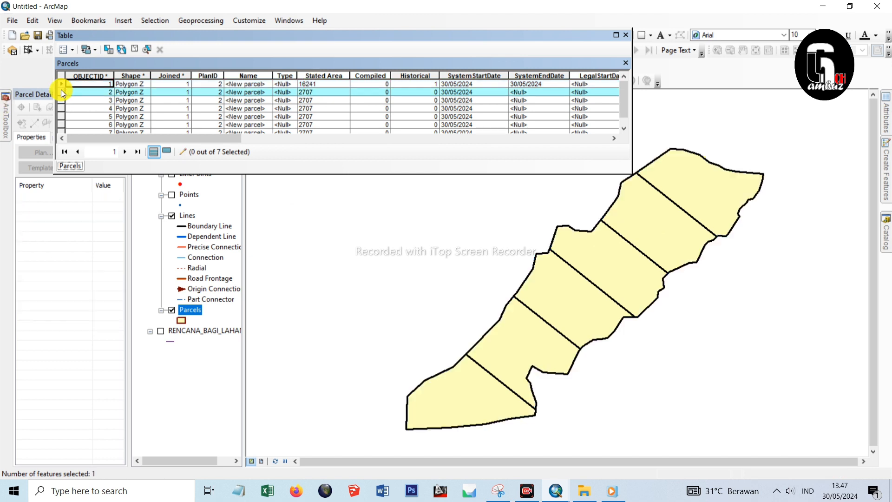
click(61, 100)
click(64, 108)
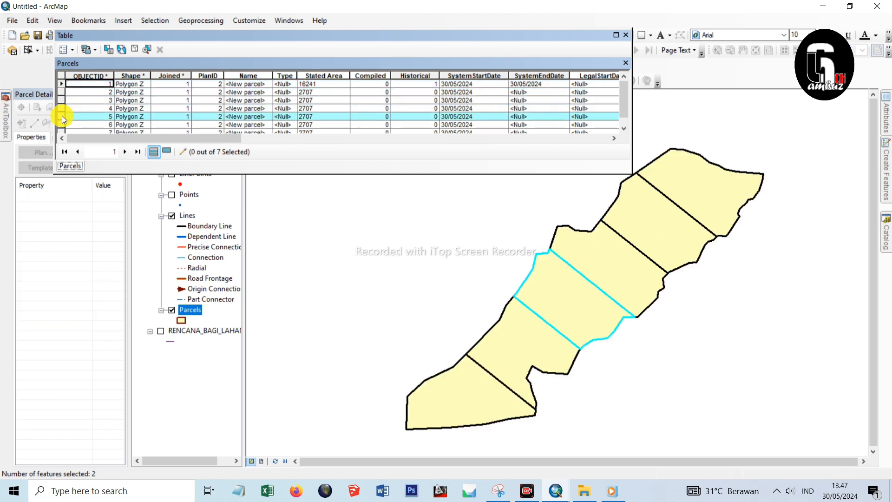
click(62, 116)
click(62, 124)
click(59, 126)
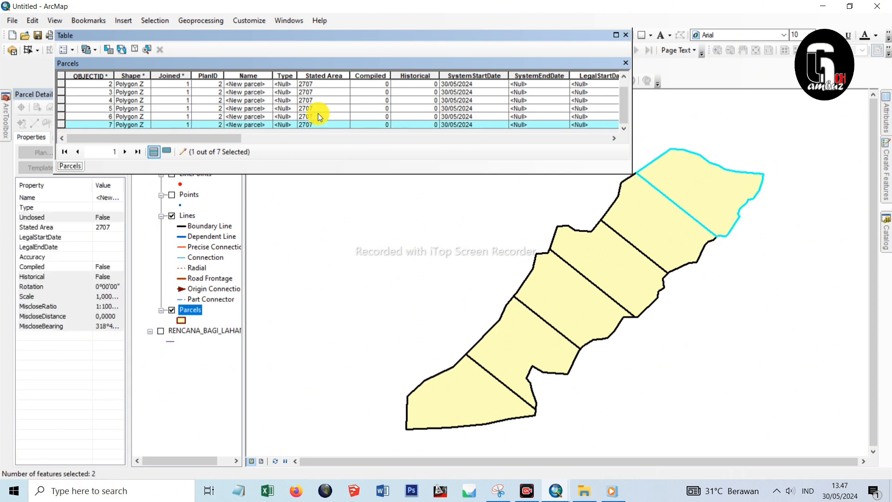
scroll(215, 94, up, 1)
click(62, 84)
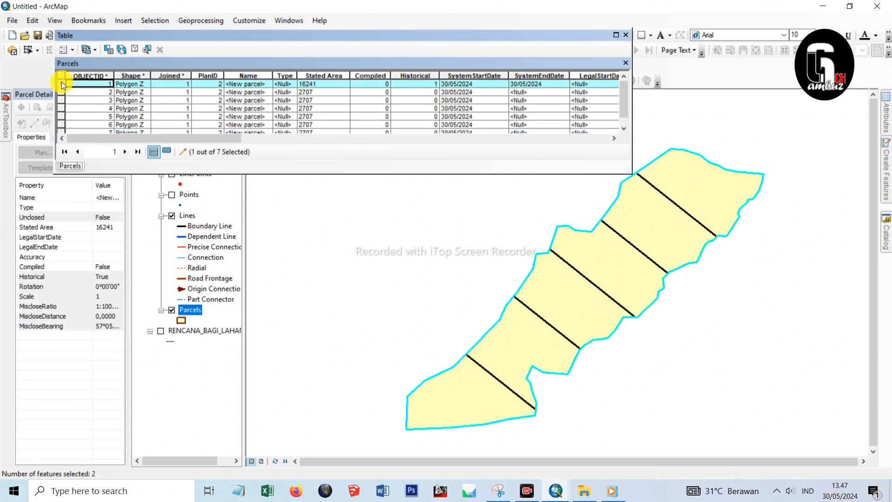
click(625, 35)
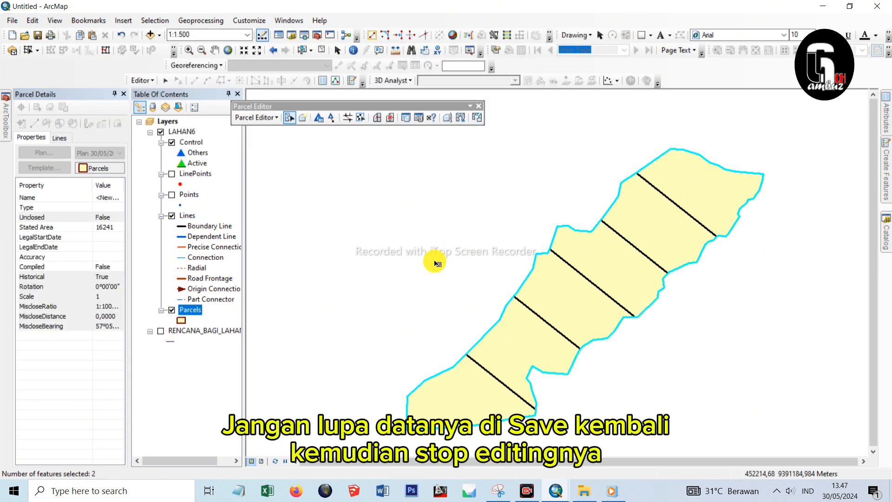
Save the parcel division edits and stop the parcel editing session.
click(270, 117)
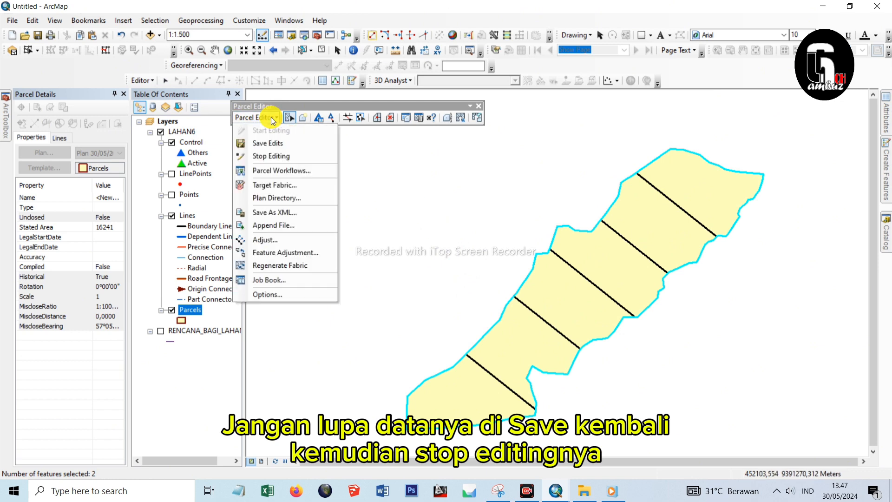
click(271, 144)
click(278, 117)
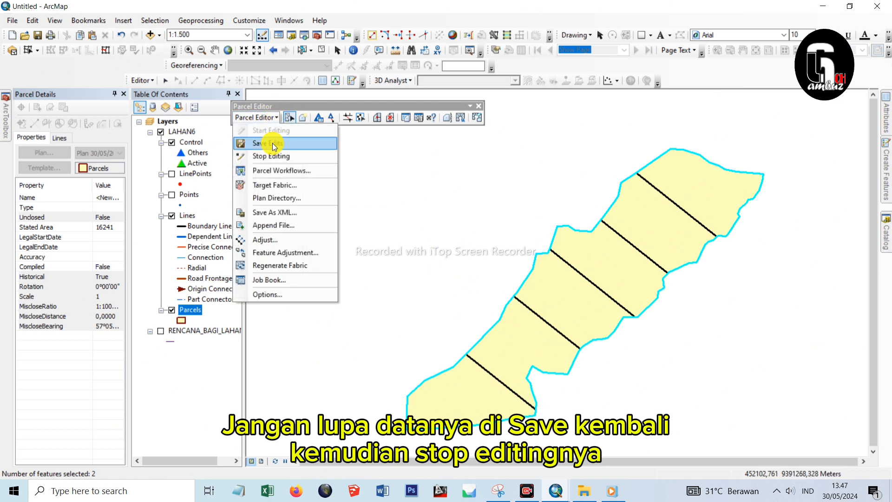
click(272, 143)
click(276, 119)
click(272, 158)
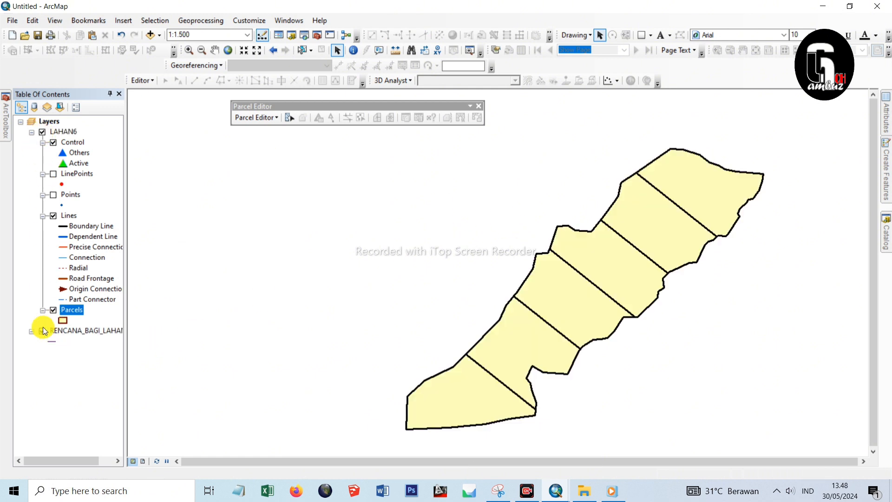
Start exporting all features of the Parcels layer and open the save location for the output shapefile.
scroll(592, 246, up, 1)
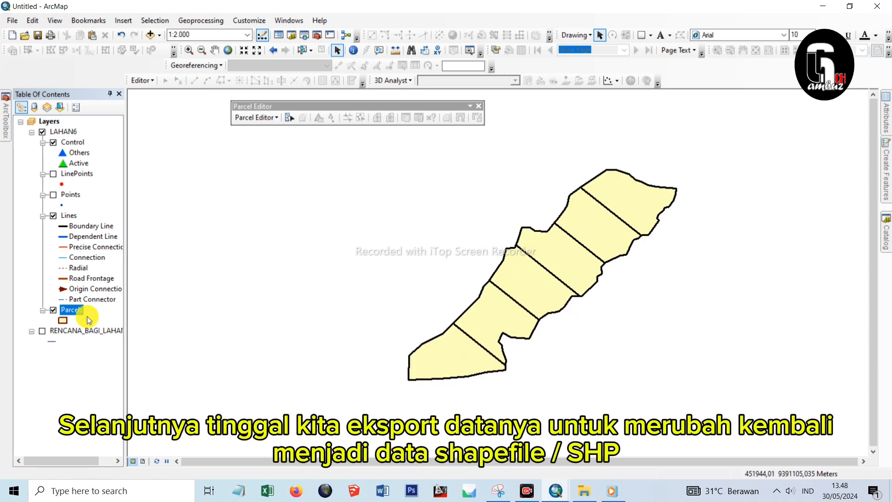
right_click(71, 310)
mouse_move(167, 263)
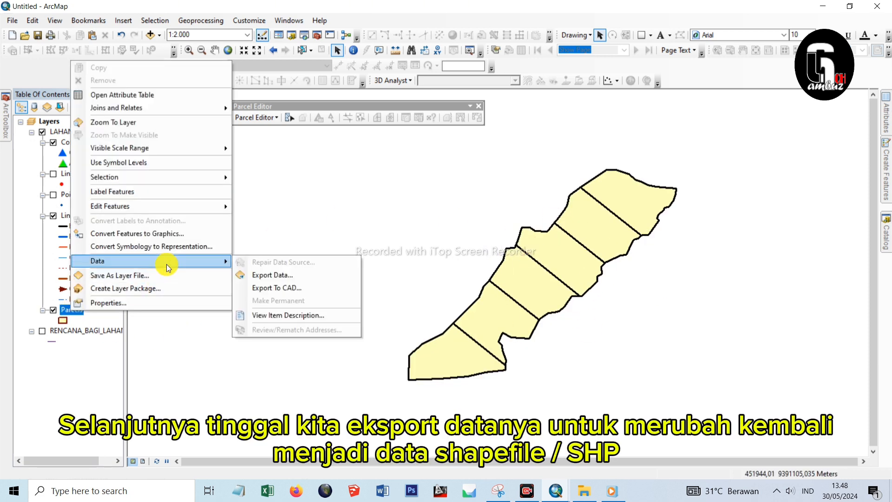
click(263, 274)
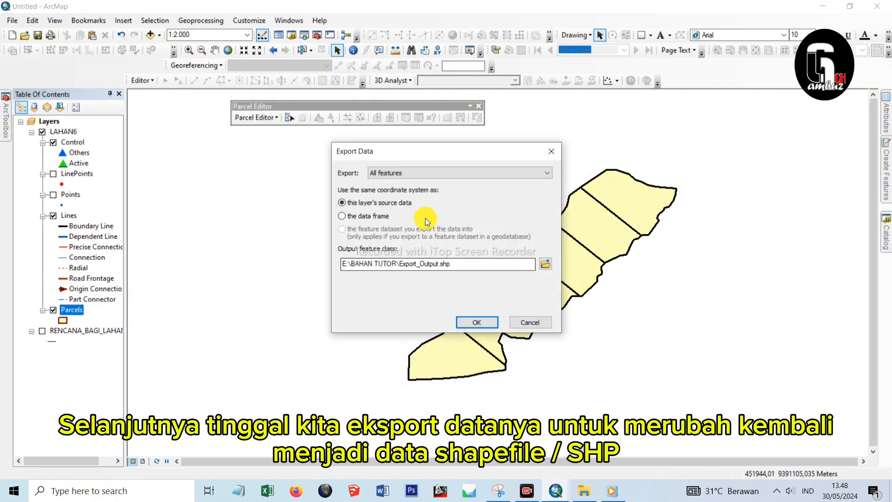
click(543, 263)
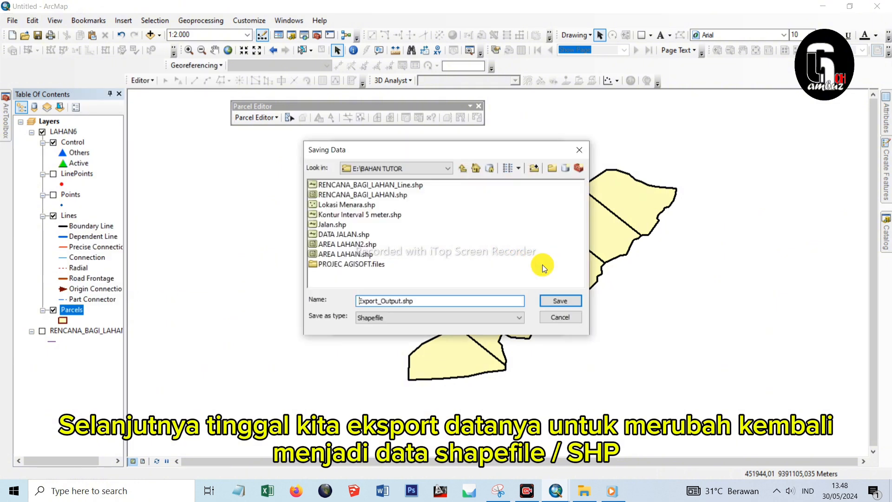
click(463, 168)
click(448, 169)
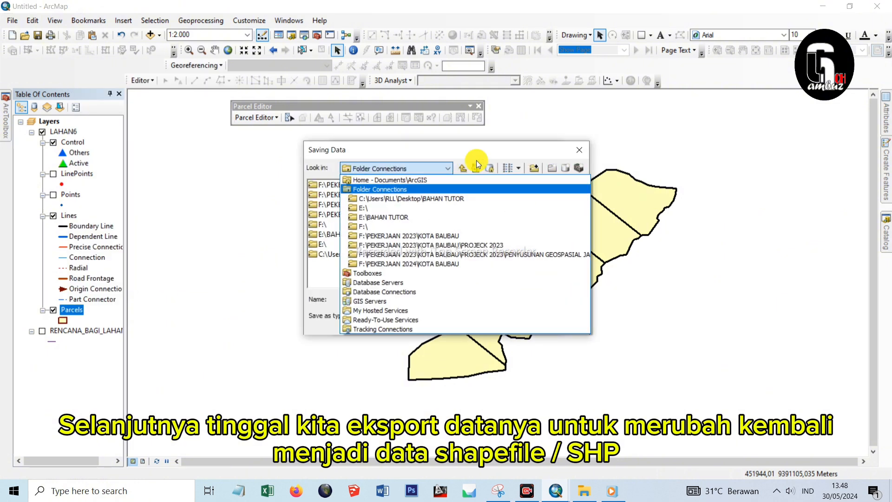
click(467, 146)
click(448, 167)
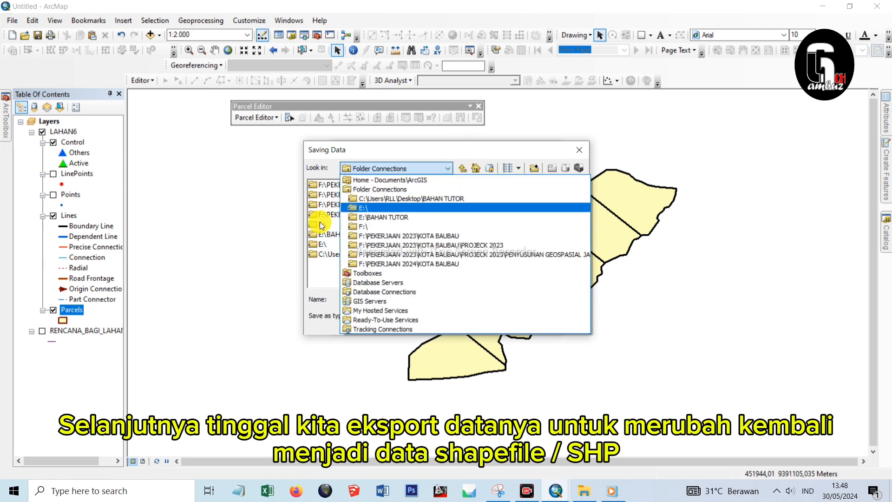
click(320, 224)
double_click(321, 224)
double_click(341, 228)
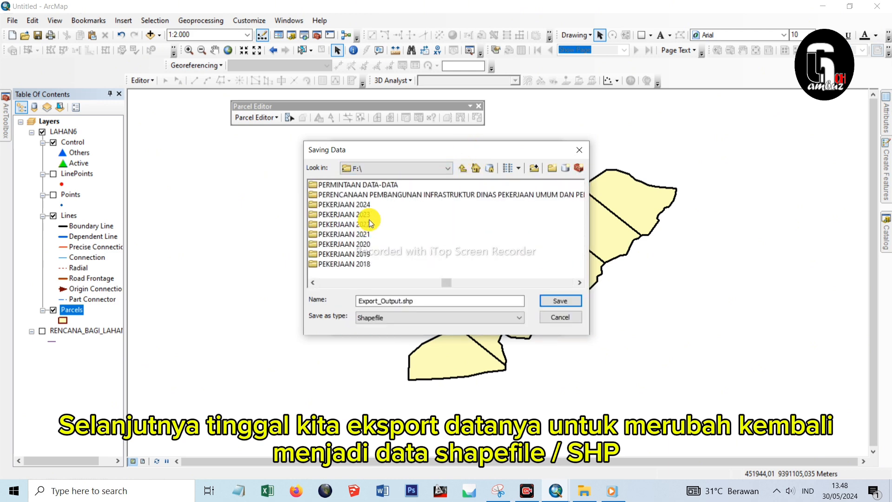
double_click(364, 205)
double_click(364, 196)
double_click(350, 224)
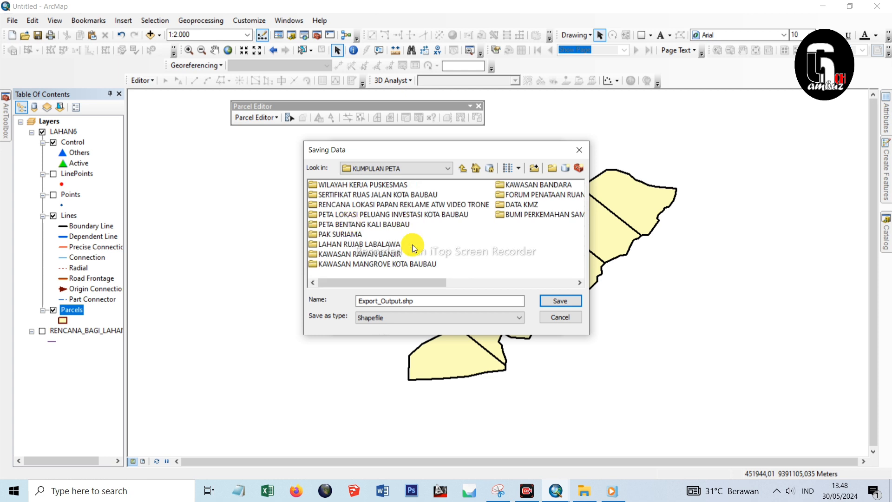
scroll(414, 217, down, 2)
scroll(415, 213, up, 2)
click(462, 168)
click(448, 168)
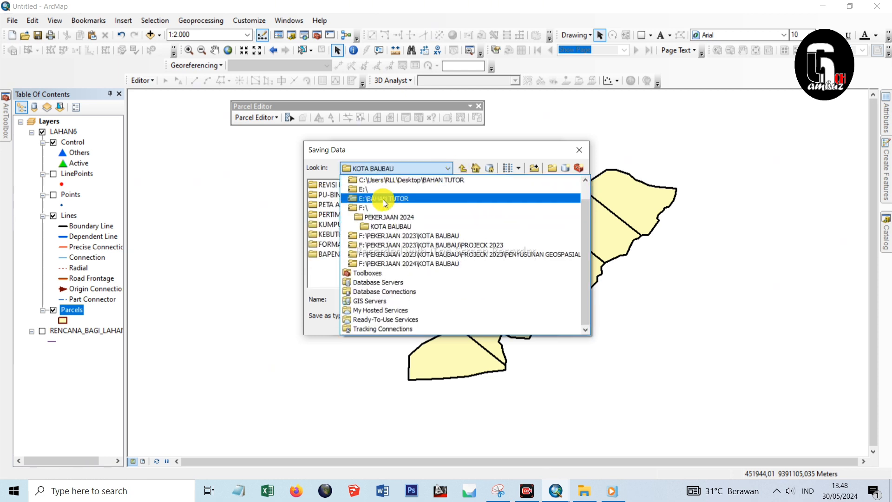
click(383, 199)
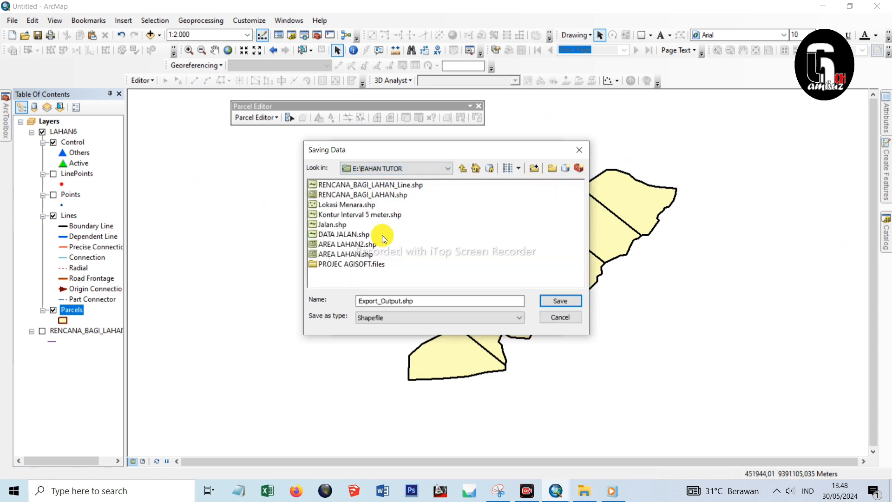
Name the output shapefile LAHAN_BAGI_6 in E:\BAHAN TUTOR, export it and add the exported data to the map as a layer.
double_click(402, 300)
text(LAH)
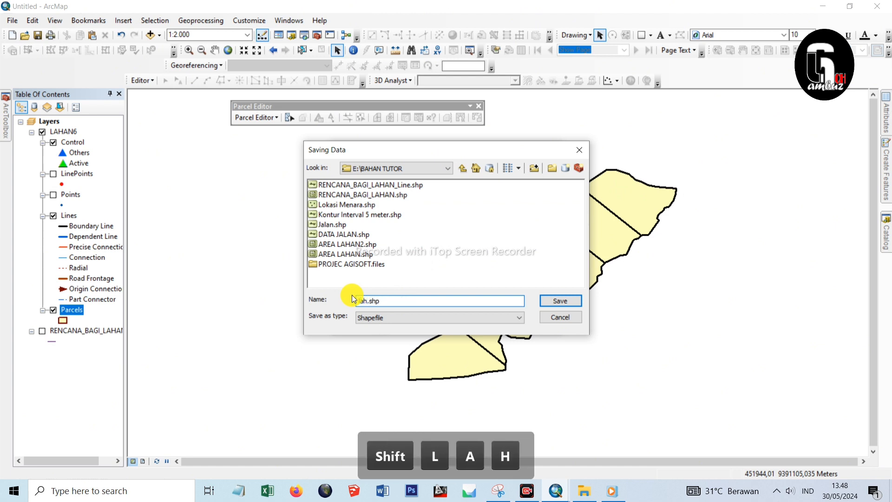
key(BackSpace)
text(HAN_)
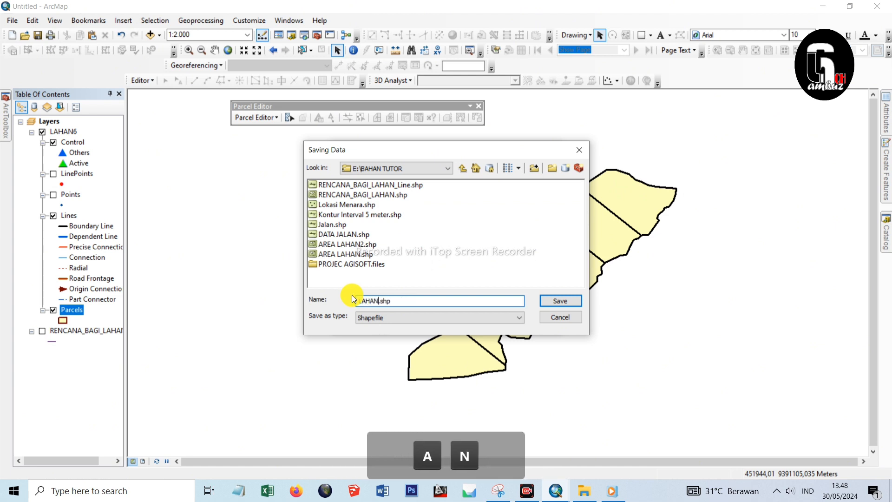
key(BackSpace)
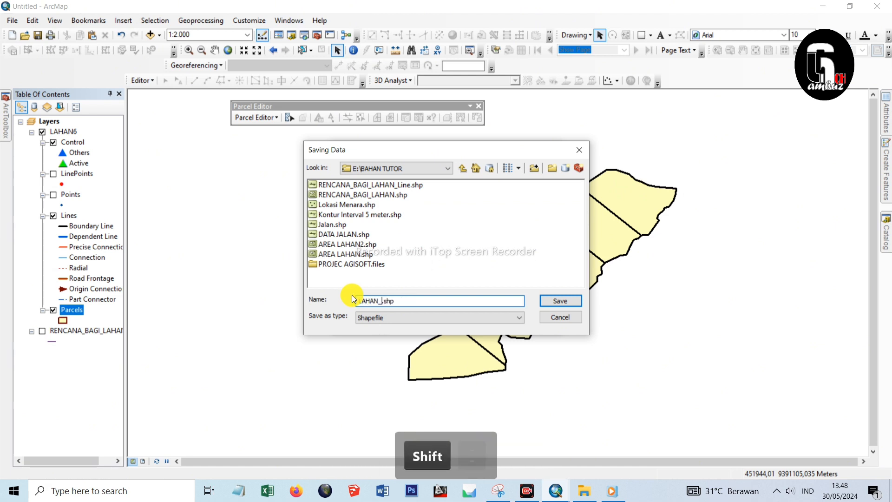
text(_BAGI_6)
click(575, 299)
click(480, 325)
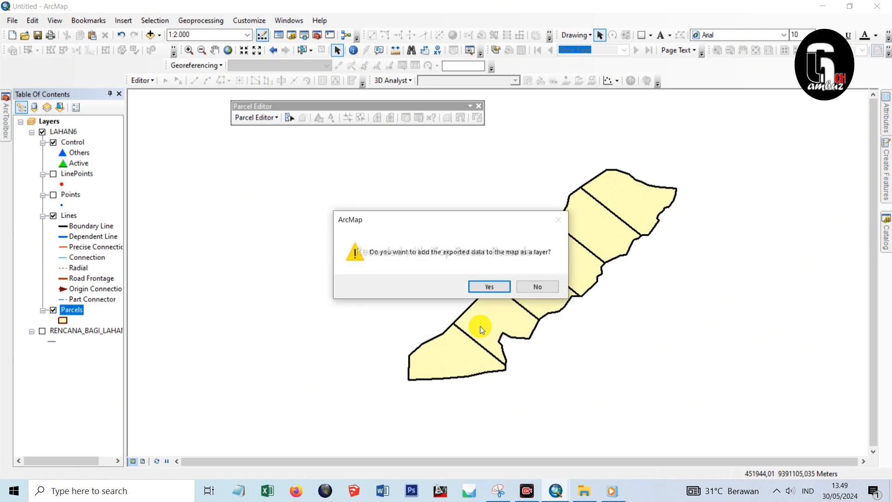
click(488, 285)
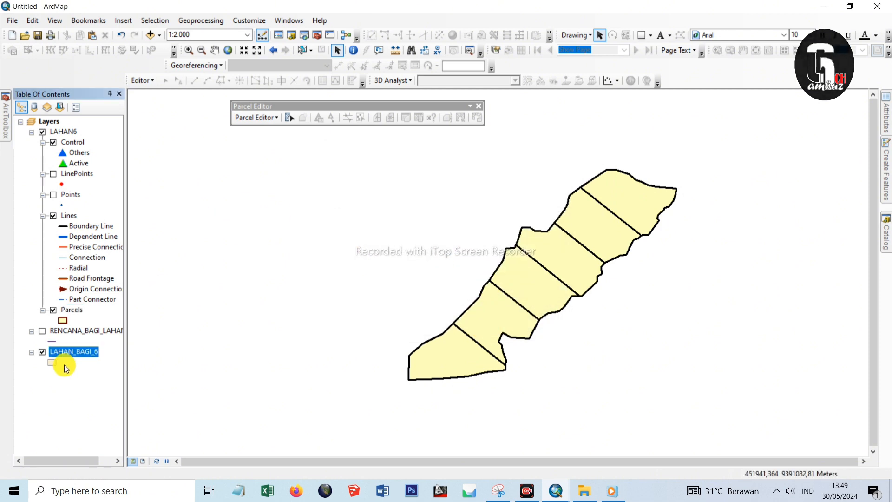
Collapse the LAHAN6 parcel fabric group and hide it so only the exported parcels layer is displayed.
click(31, 132)
click(43, 132)
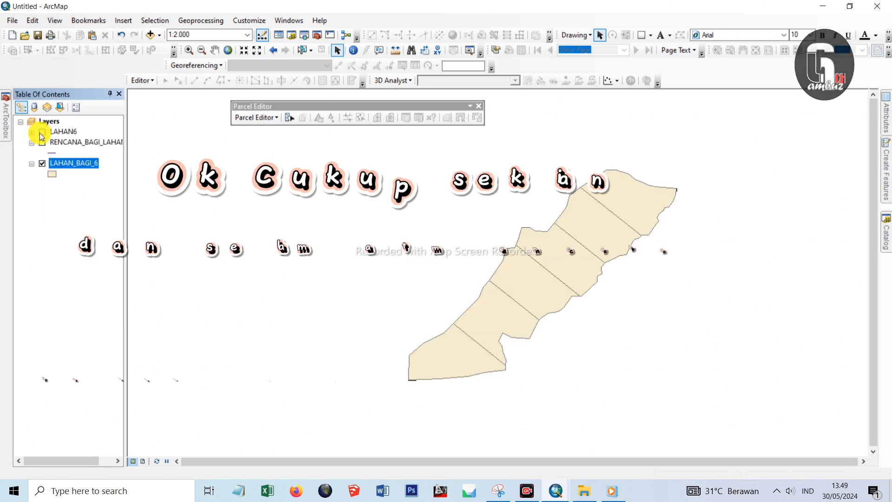
click(574, 274)
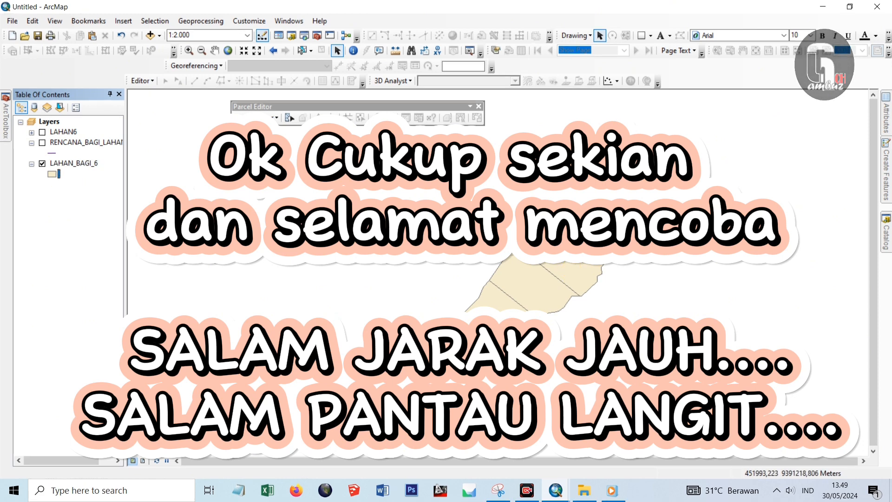
right_click(72, 164)
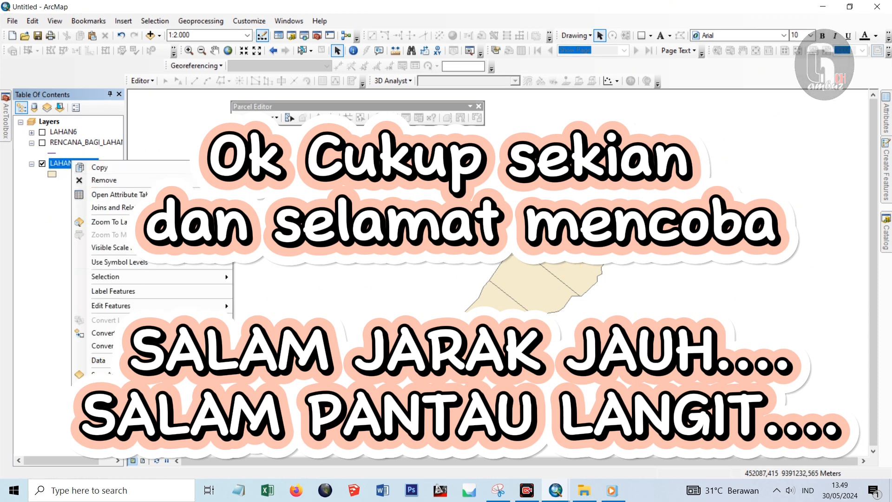
click(381, 206)
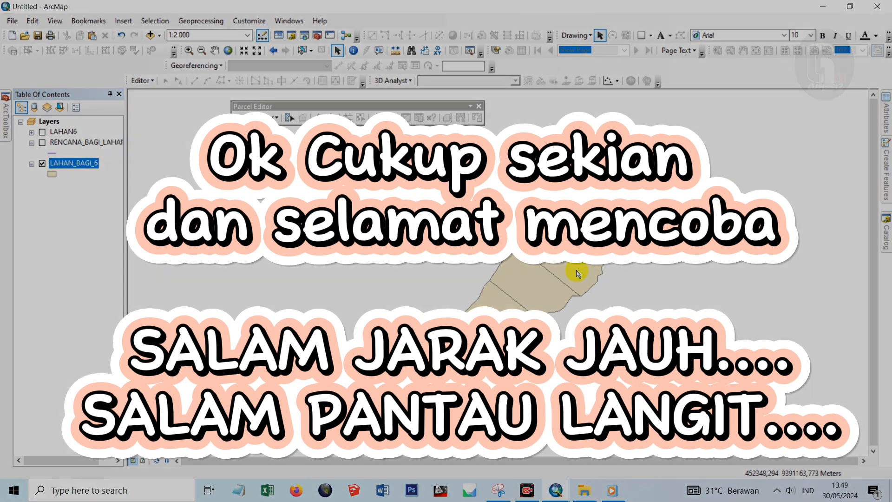